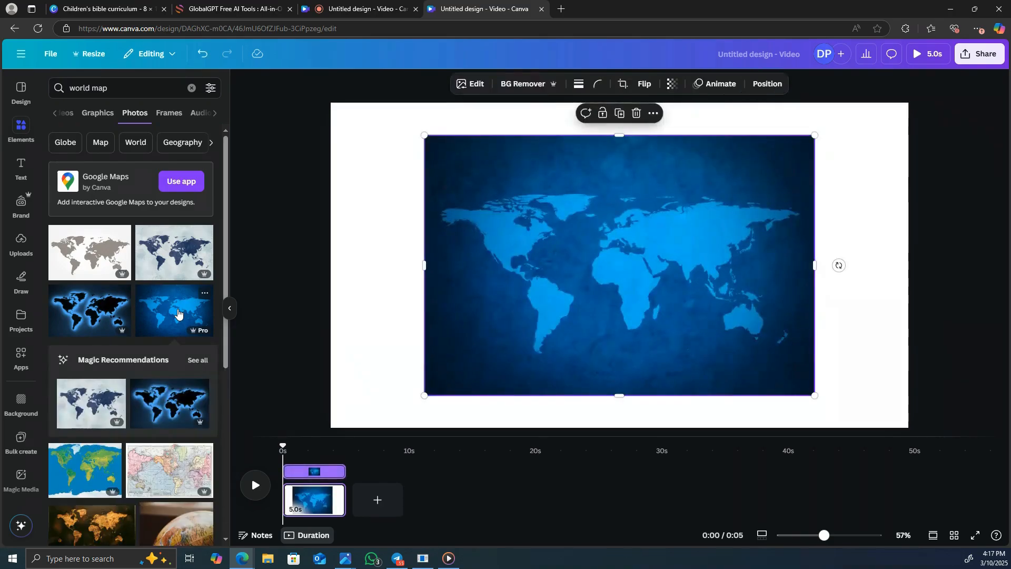
Step: Align the blue world map photo with the page corner and enlarge it to cover the whole page
{"action": "left_click_drag", "start_coordinate": [620, 179], "coordinate": [524, 146]}
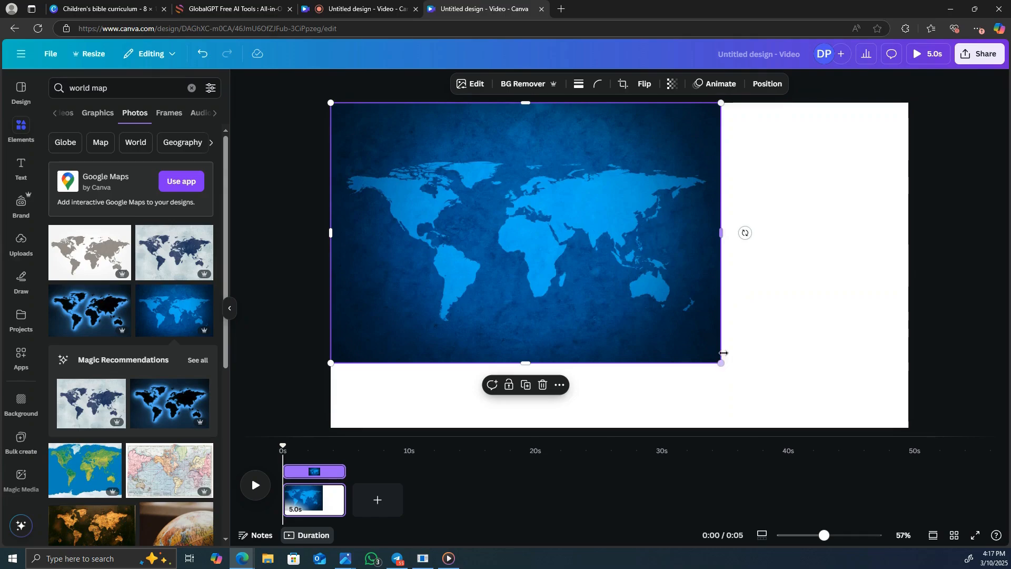
{"action": "left_click_drag", "start_coordinate": [722, 362], "coordinate": [974, 385]}
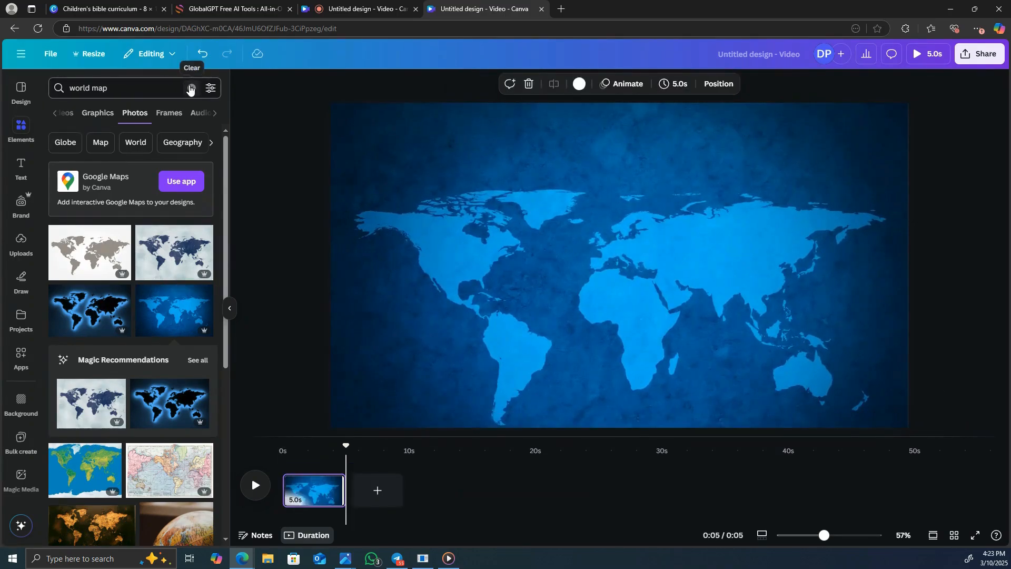
Step: Search the elements for "gps" and add the red location pin graphic with the grey base to the page
{"action": "left_click", "coordinate": [191, 87]}
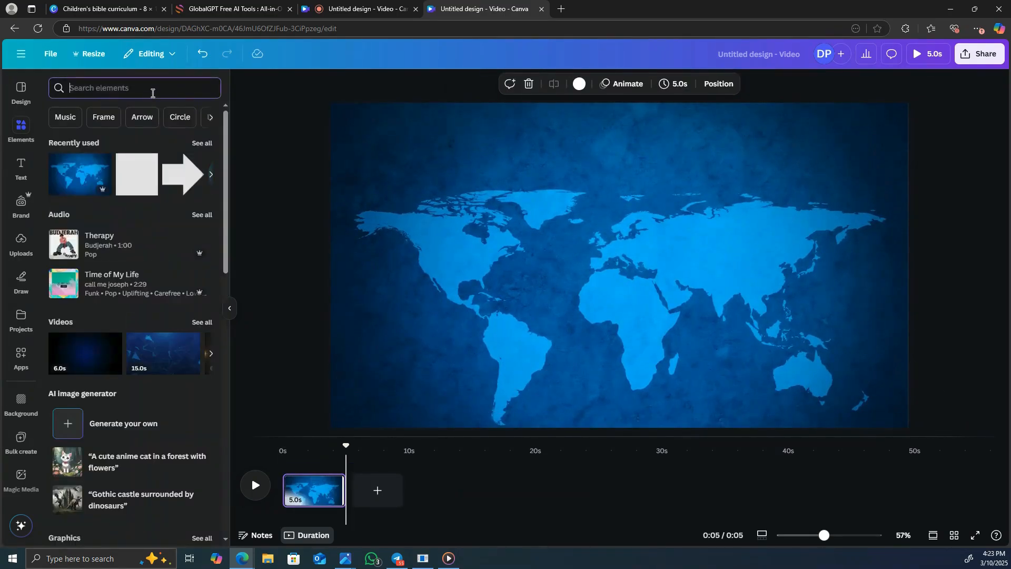
{"action": "type", "text": "gps"}
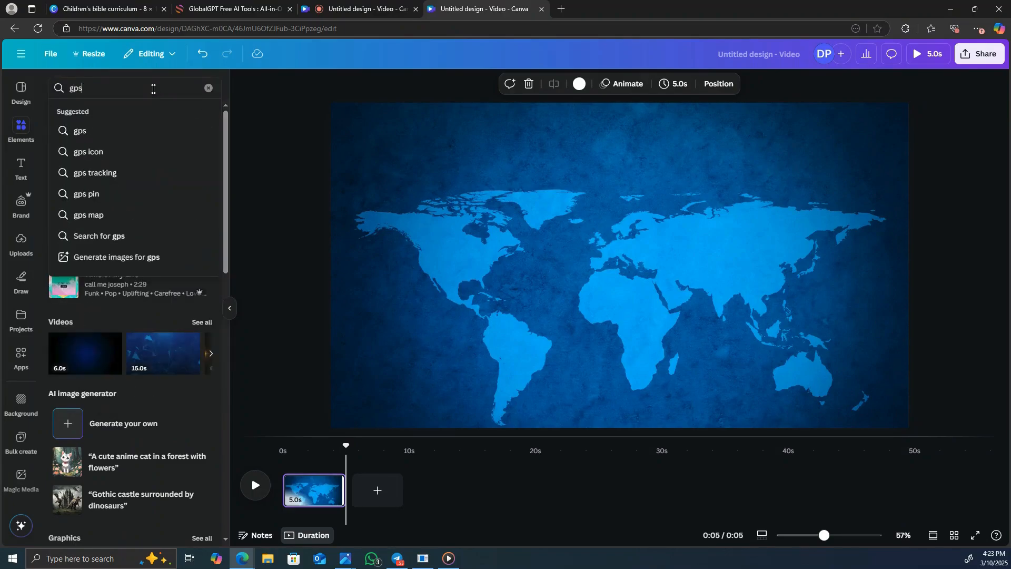
{"action": "key", "text": "Return"}
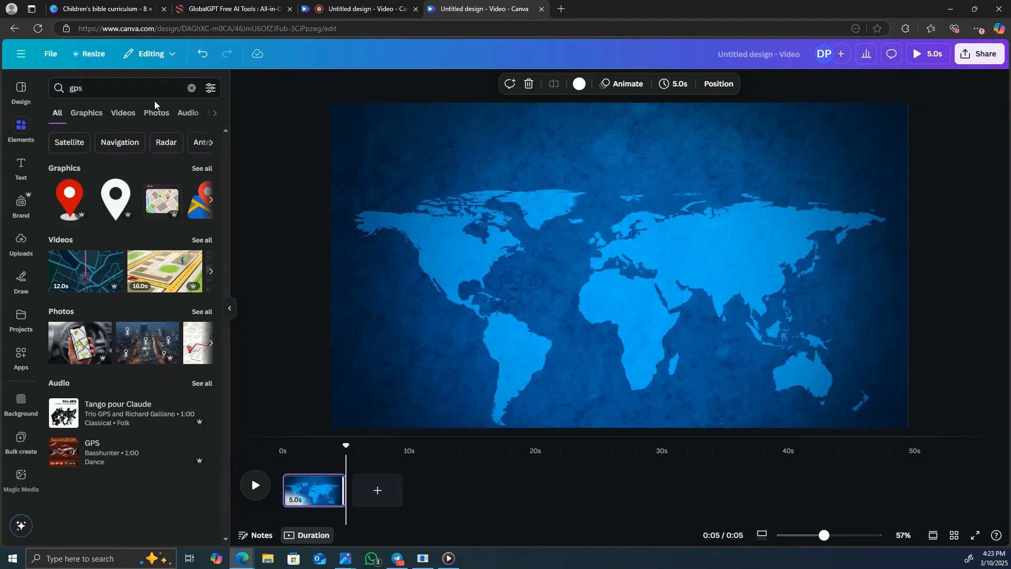
{"action": "left_click", "coordinate": [104, 116]}
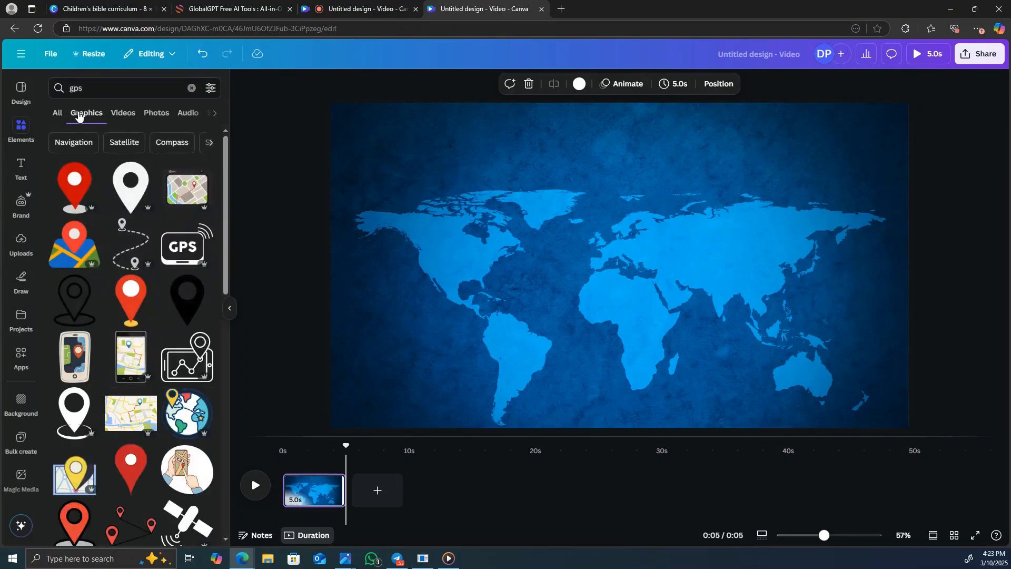
{"action": "left_click", "coordinate": [91, 184]}
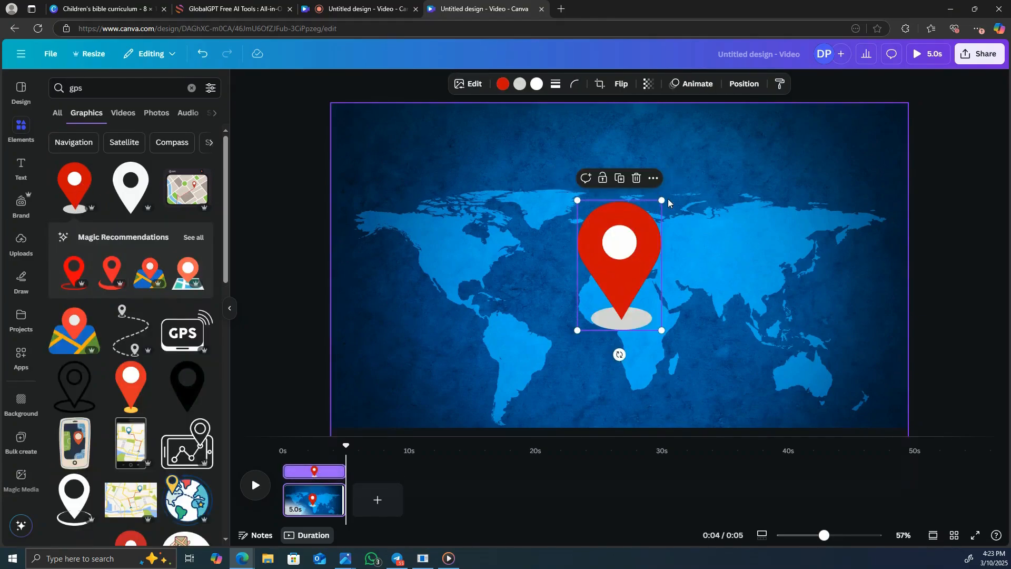
Step: Shrink the red location pin to a small marker and place it over the southeastern United States
{"action": "left_click_drag", "start_coordinate": [662, 198], "coordinate": [616, 305]}
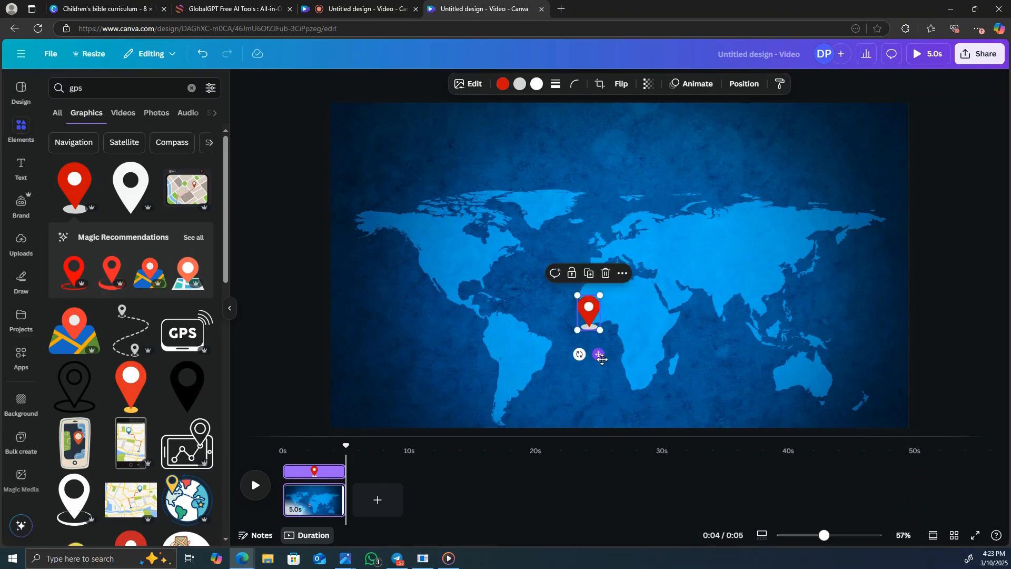
{"action": "left_click_drag", "start_coordinate": [599, 356], "coordinate": [487, 306]}
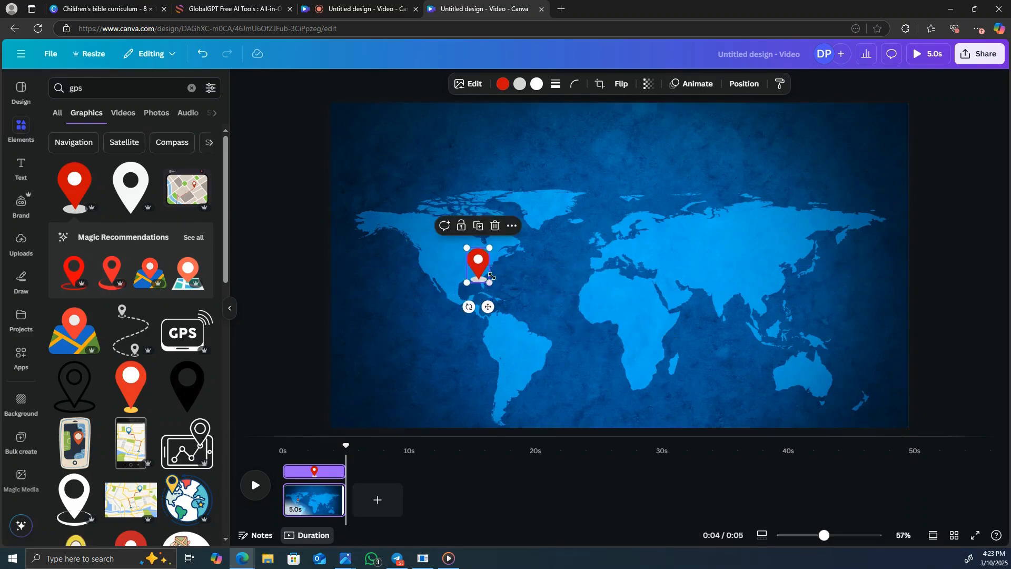
{"action": "left_click_drag", "start_coordinate": [490, 251], "coordinate": [482, 260]}
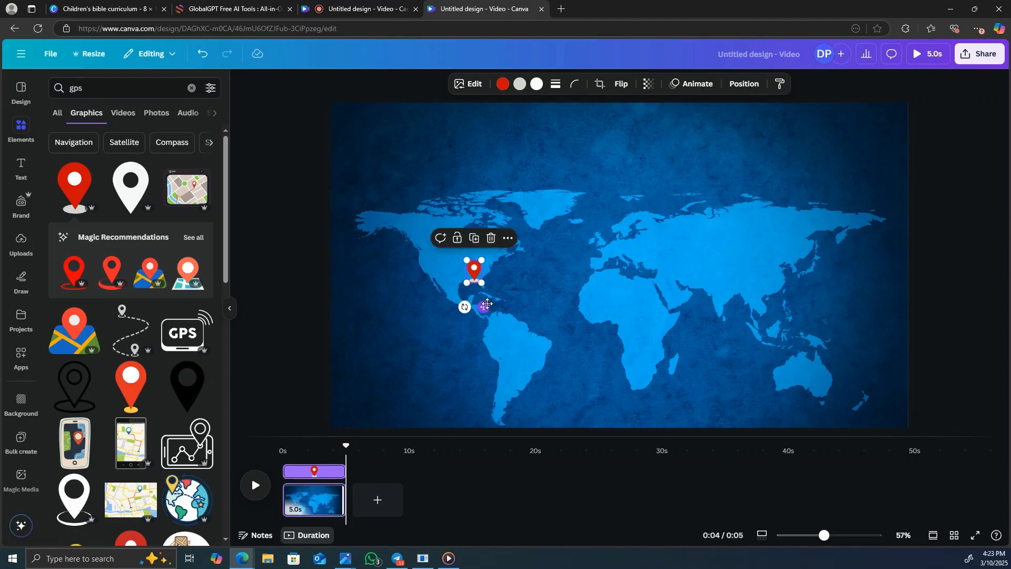
{"action": "left_click_drag", "start_coordinate": [483, 307], "coordinate": [485, 304]}
Step: Copy the red location pin, paste a duplicate, and place it over Australia
{"action": "right_click", "coordinate": [478, 270]}
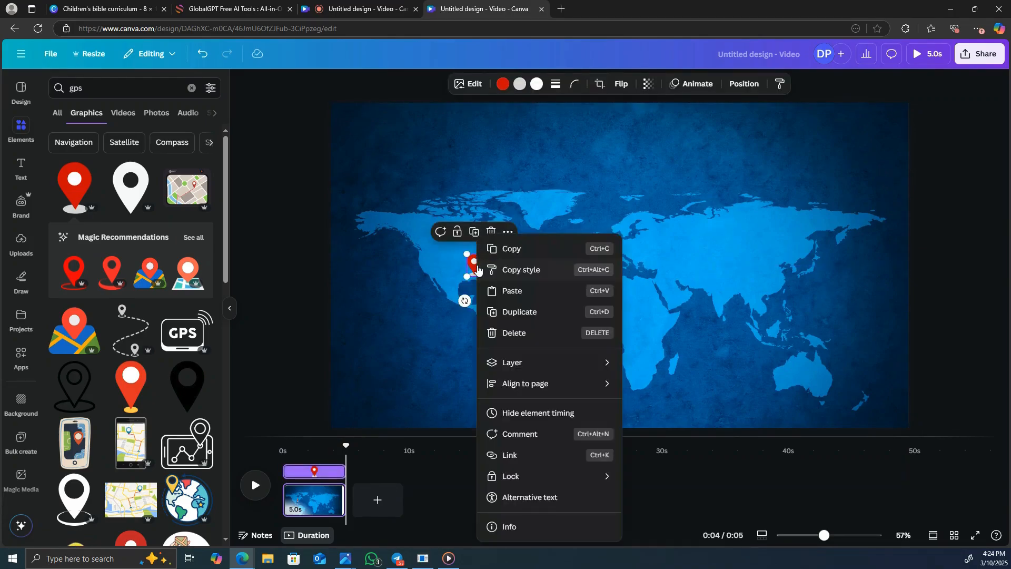
{"action": "left_click", "coordinate": [516, 251]}
{"action": "left_click", "coordinate": [546, 282]}
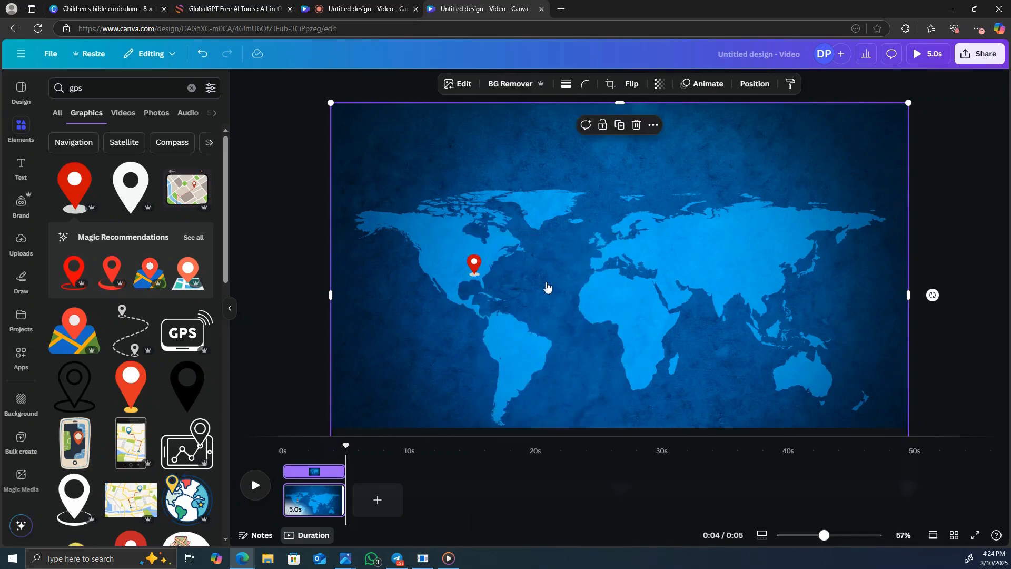
{"action": "right_click", "coordinate": [546, 287]}
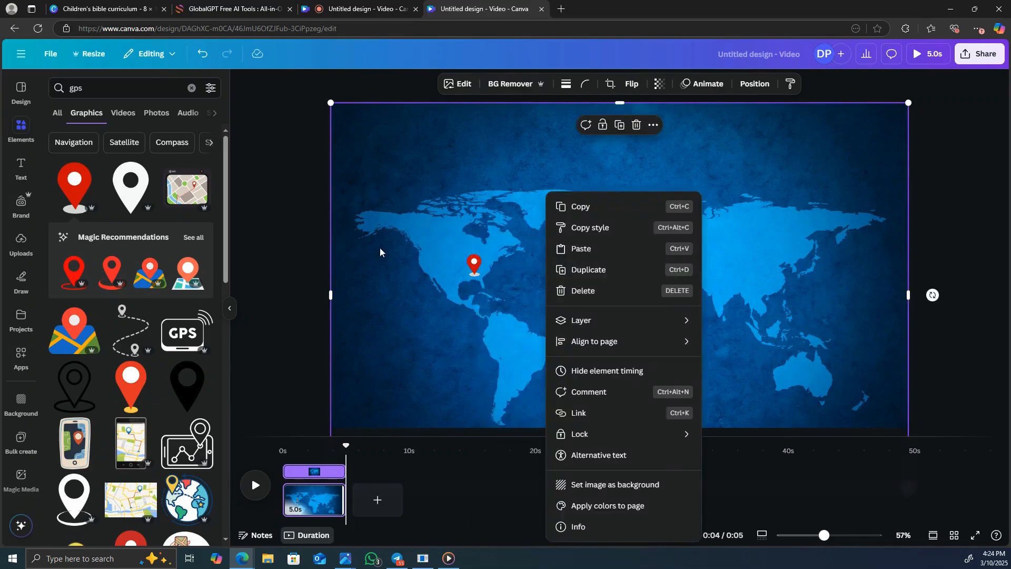
{"action": "left_click", "coordinate": [601, 249]}
{"action": "left_click_drag", "start_coordinate": [487, 306], "coordinate": [810, 405]}
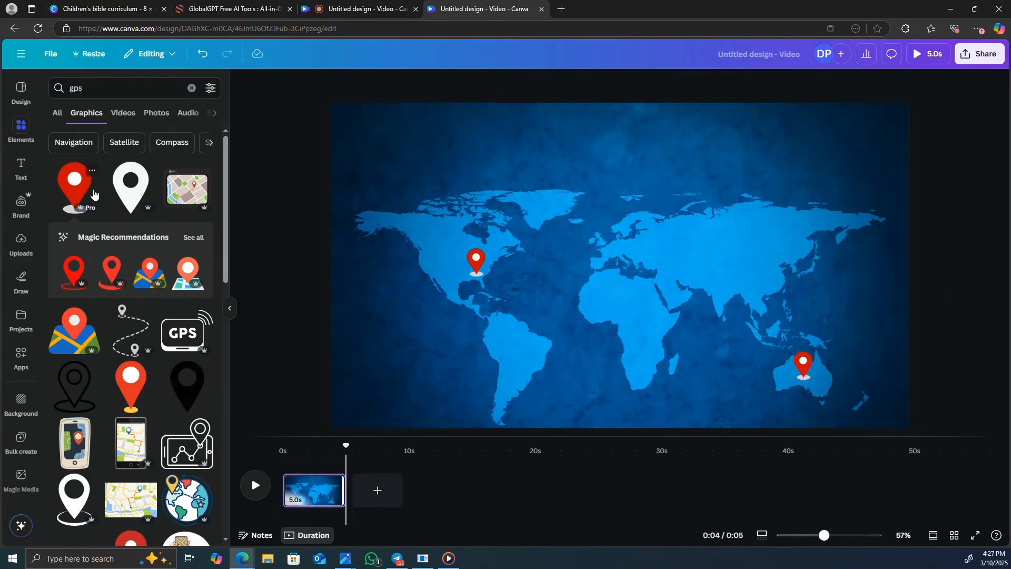
Step: Add a heading text box to the page and set its text colour to white
{"action": "left_click", "coordinate": [21, 175]}
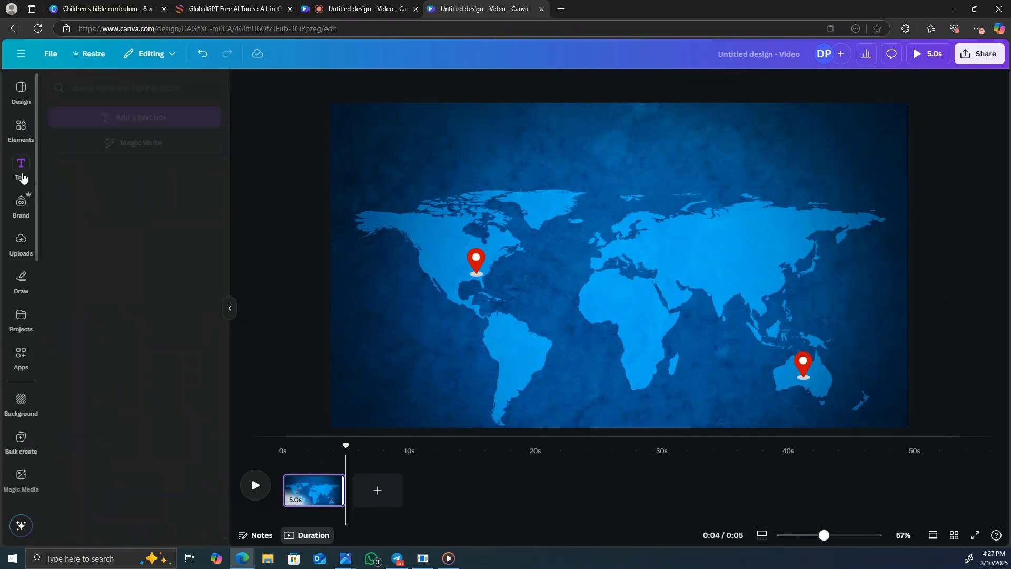
{"action": "left_click", "coordinate": [108, 238]}
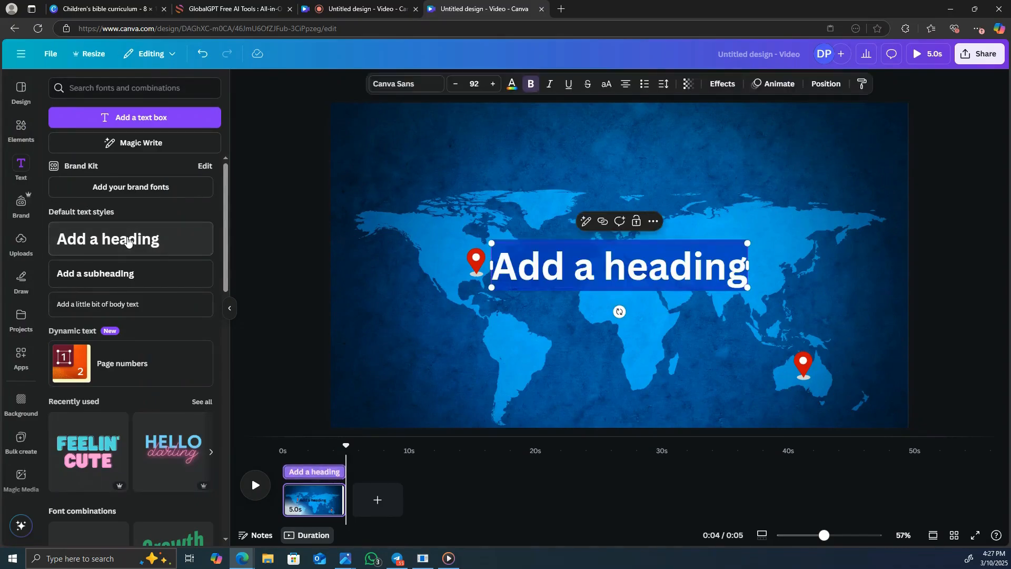
{"action": "left_click", "coordinate": [736, 265]}
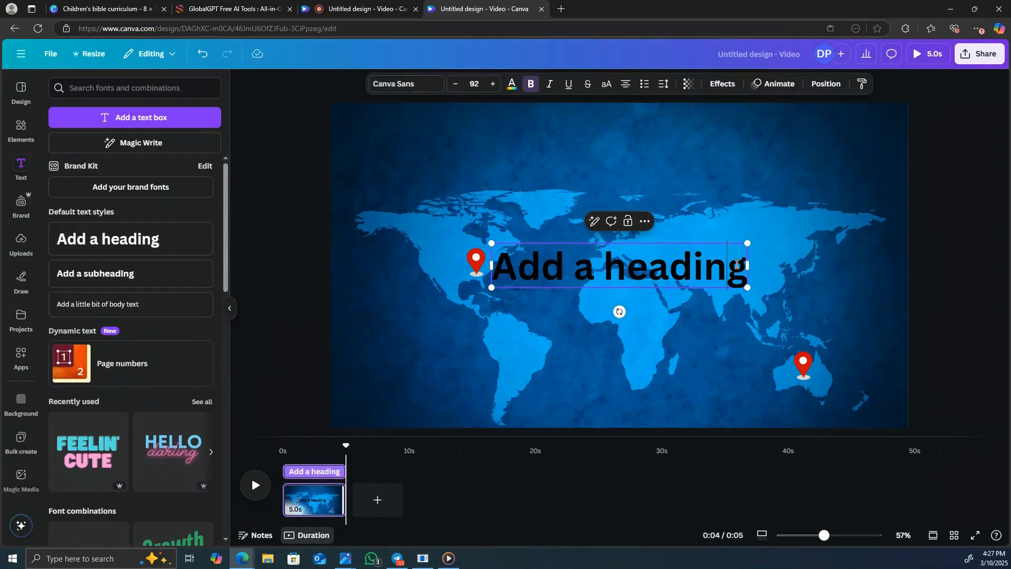
{"action": "left_click_drag", "start_coordinate": [500, 262], "coordinate": [751, 266]}
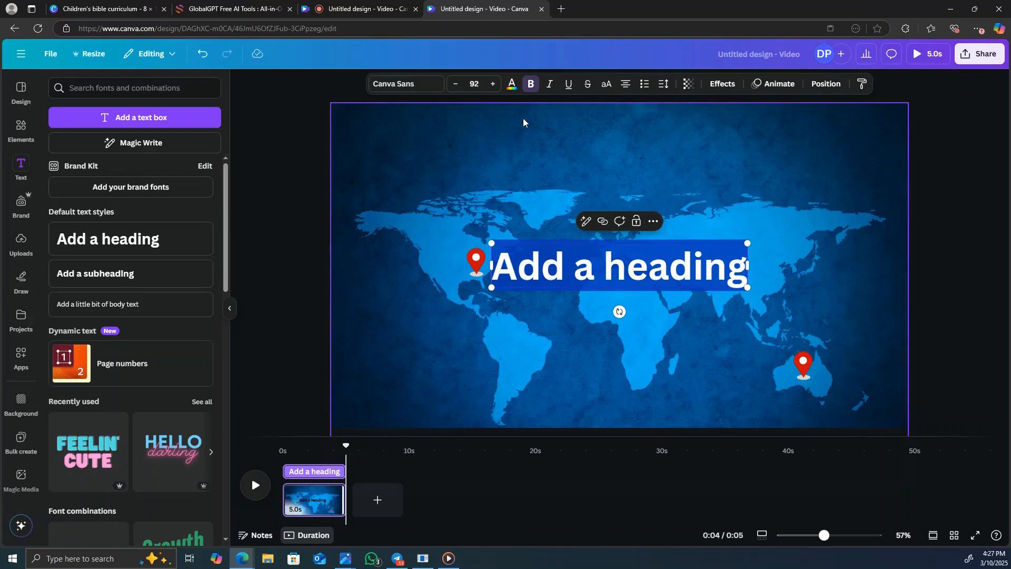
{"action": "left_click", "coordinate": [512, 84]}
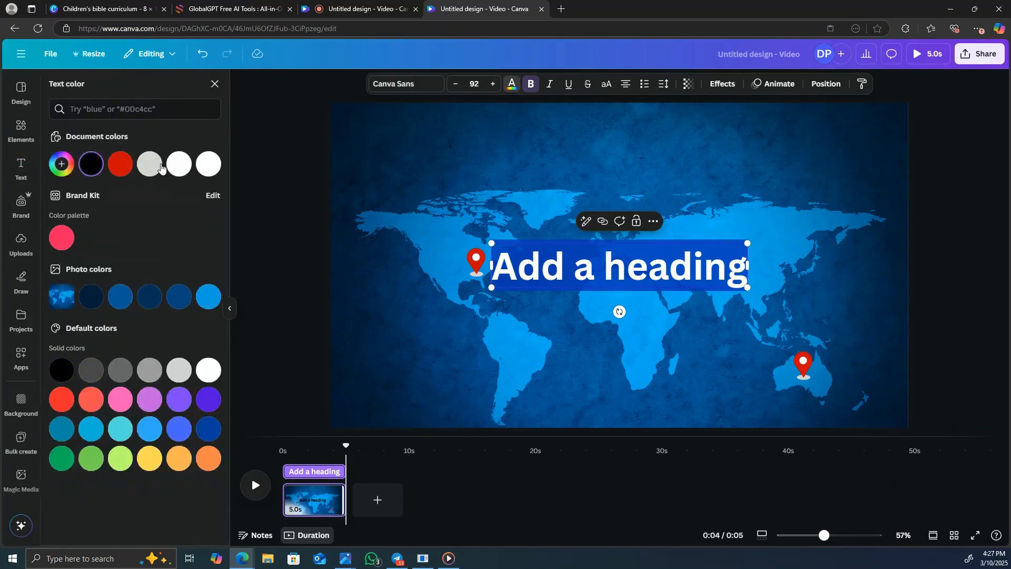
{"action": "left_click", "coordinate": [179, 165]}
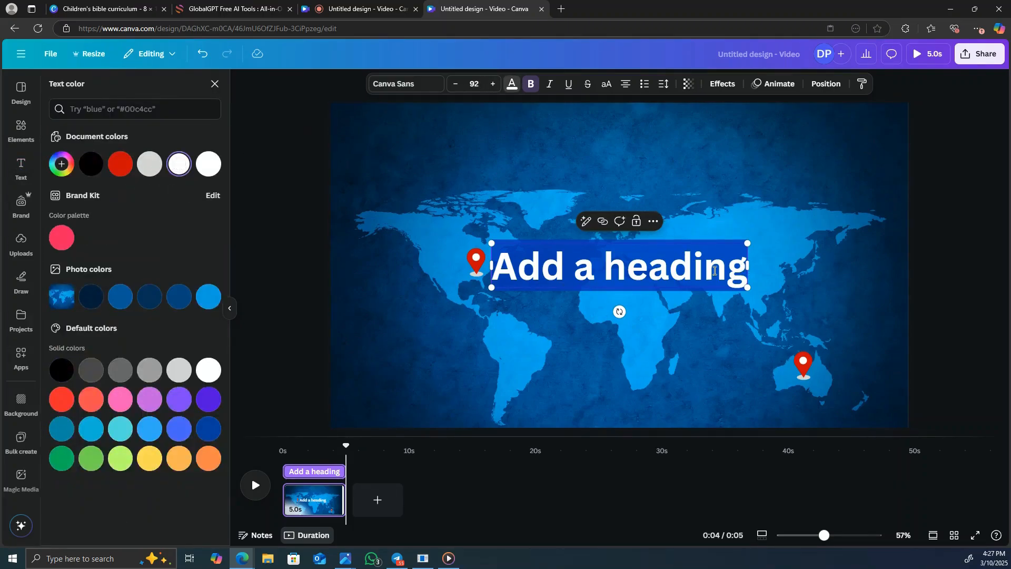
Step: Replace the heading text with a row of 25 hyphens to form a dashed line
{"action": "left_click", "coordinate": [747, 272]}
{"action": "key", "text": "BackSpace"}
{"action": "key", "text": "BackSpace"}
{"action": "key", "text": "BackSpace"}
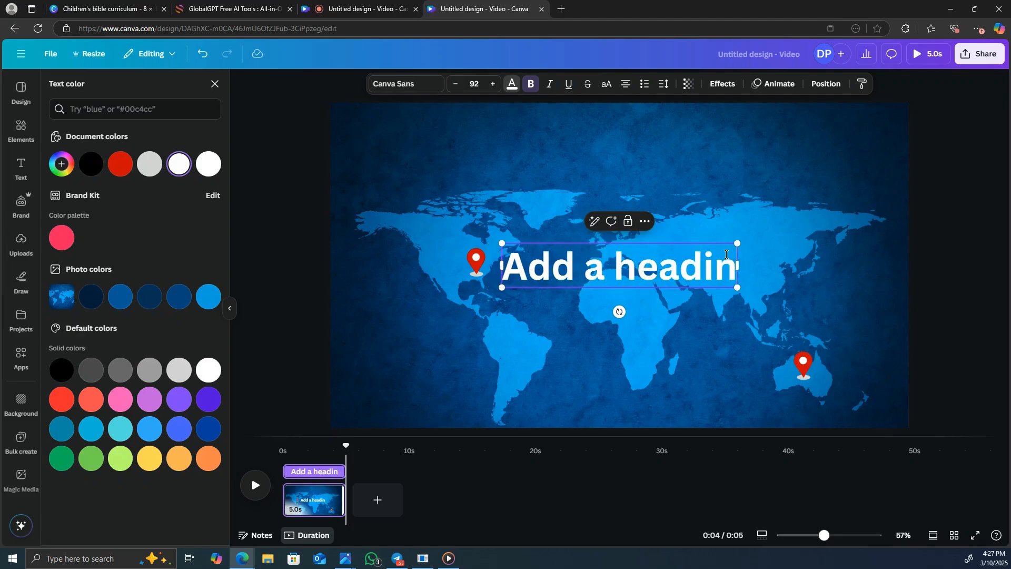
{"action": "key", "text": "BackSpace"}
{"action": "key", "text": "BackSpace"}
{"action": "key", "text": "BackSpace"}
{"action": "key", "text": "BackSpace"}
{"action": "key", "text": "BackSpace"}
{"action": "key", "text": "BackSpace"}
{"action": "key", "text": "BackSpace"}
{"action": "key", "text": "BackSpace"}
{"action": "key", "text": "BackSpace"}
{"action": "key", "text": "BackSpace"}
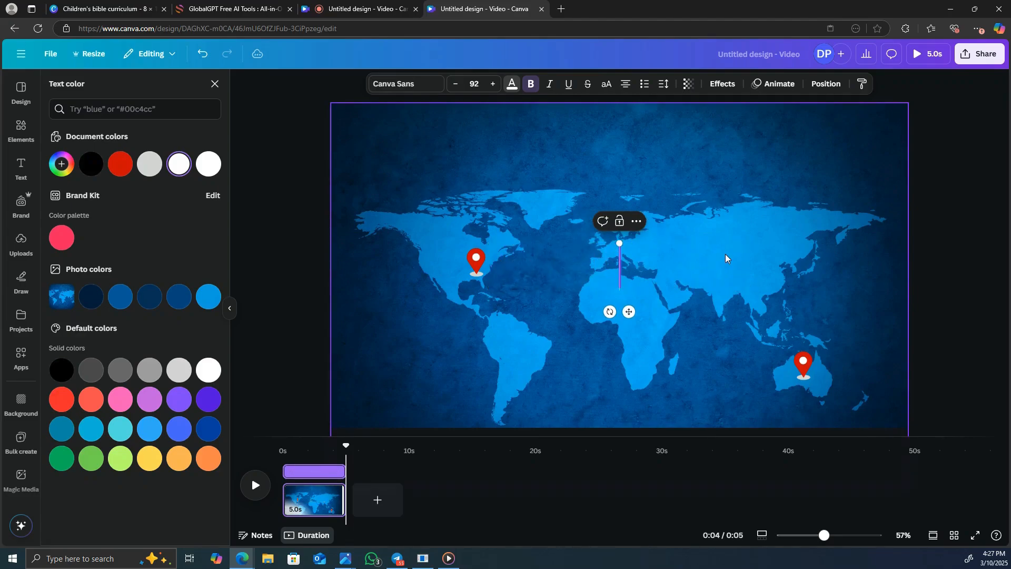
{"action": "type", "text": "--"}
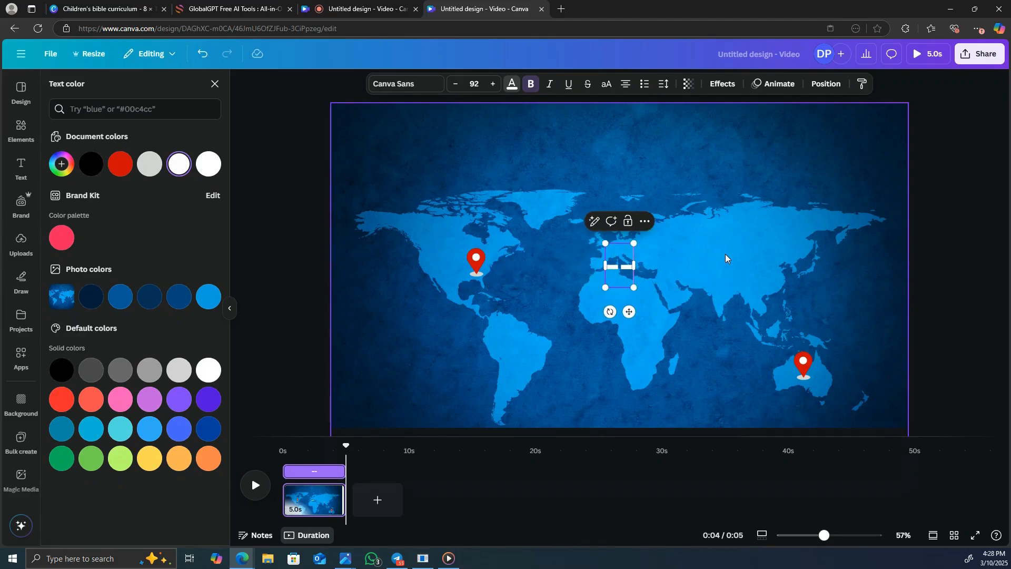
{"action": "type", "text": "------------"}
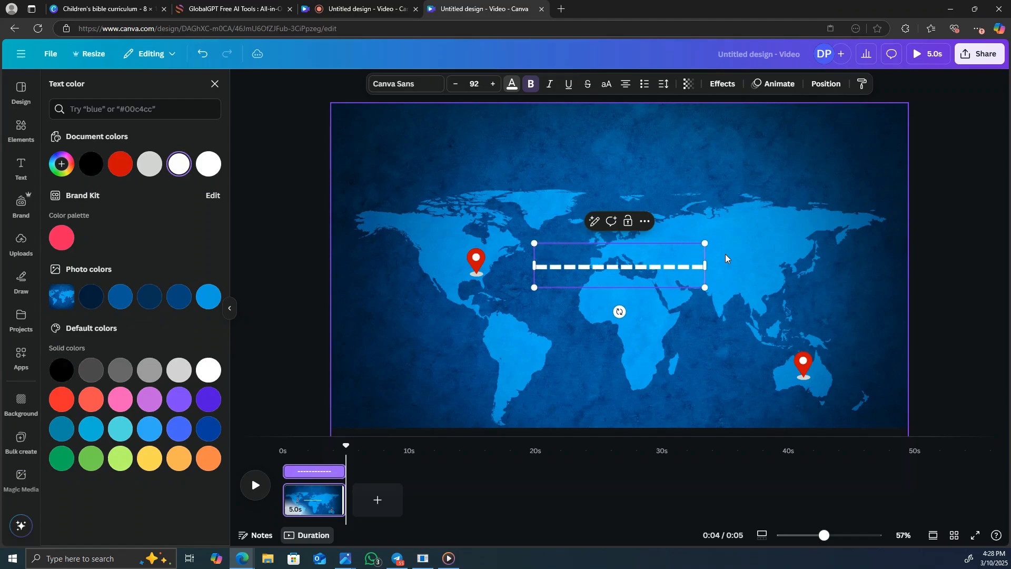
{"action": "type", "text": "-----------"}
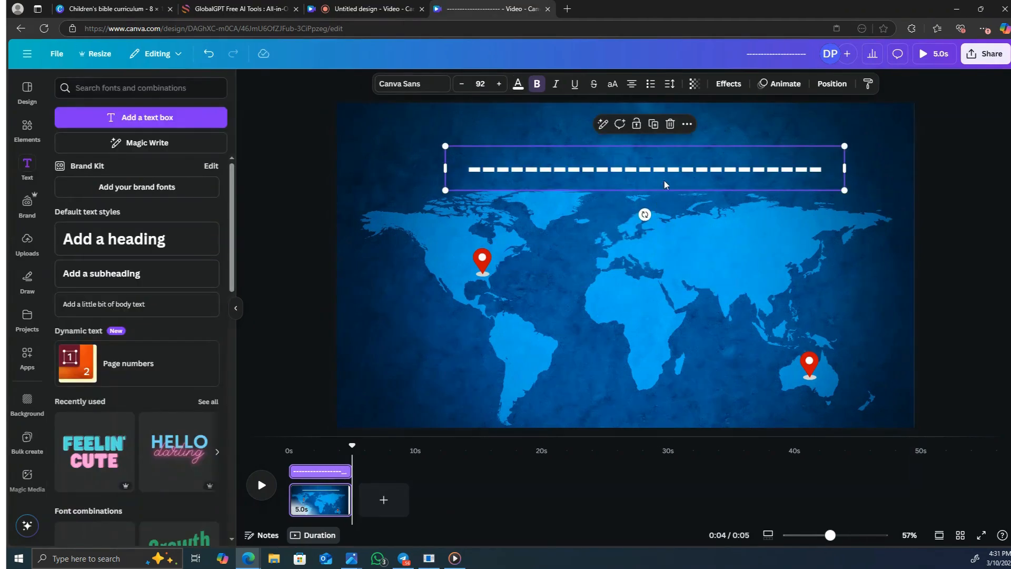
Step: Rotate the dashed line diagonally and position it so it runs from the United States pin to the Australia pin
{"action": "left_click_drag", "start_coordinate": [645, 214], "coordinate": [619, 241]}
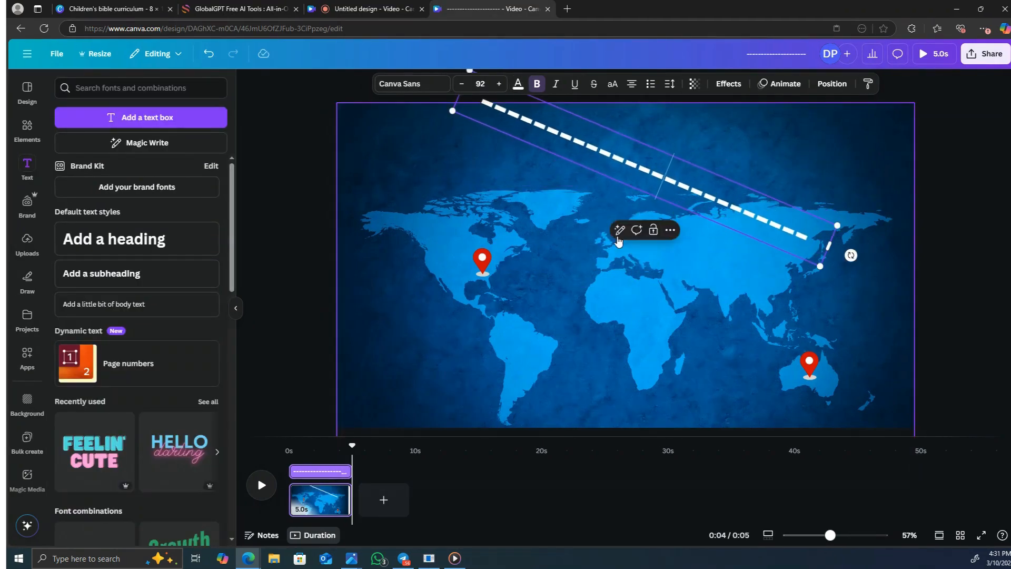
{"action": "left_click", "coordinate": [741, 165]}
{"action": "left_click", "coordinate": [687, 191]}
{"action": "left_click_drag", "start_coordinate": [686, 184], "coordinate": [685, 340]}
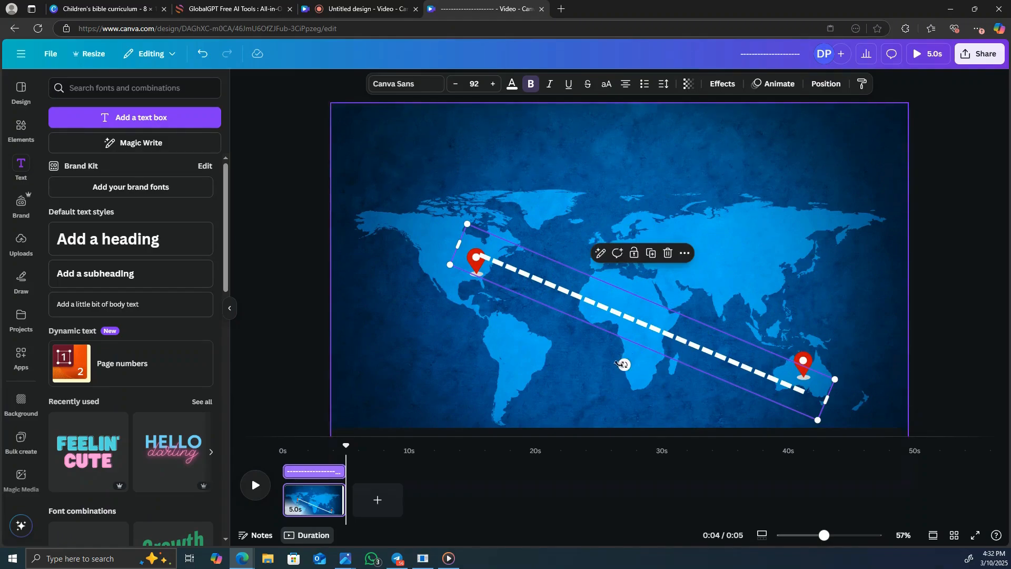
{"action": "left_click_drag", "start_coordinate": [624, 365], "coordinate": [626, 366]}
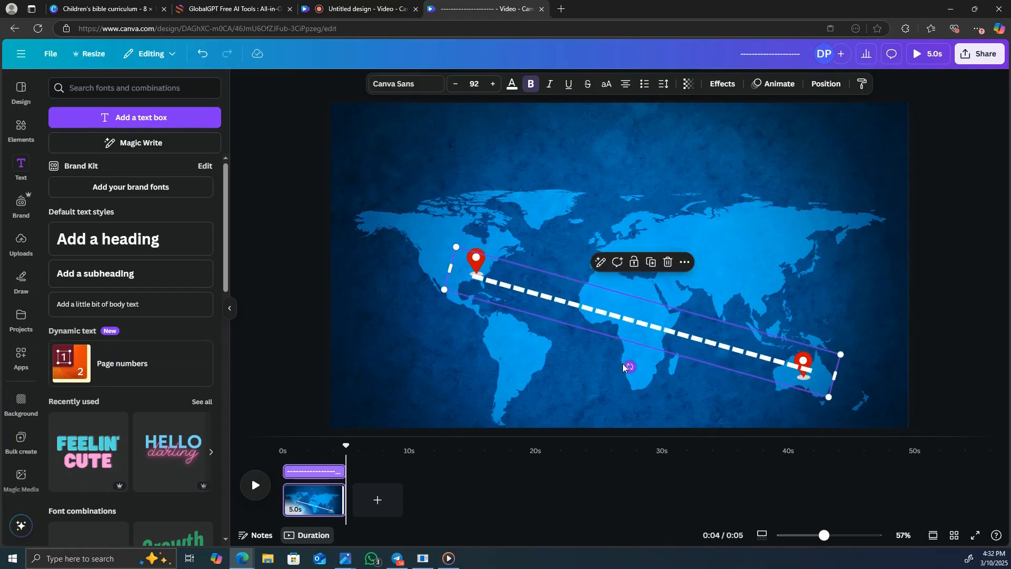
{"action": "left_click", "coordinate": [715, 265]}
{"action": "left_click", "coordinate": [662, 339]}
{"action": "left_click_drag", "start_coordinate": [661, 337], "coordinate": [664, 327]}
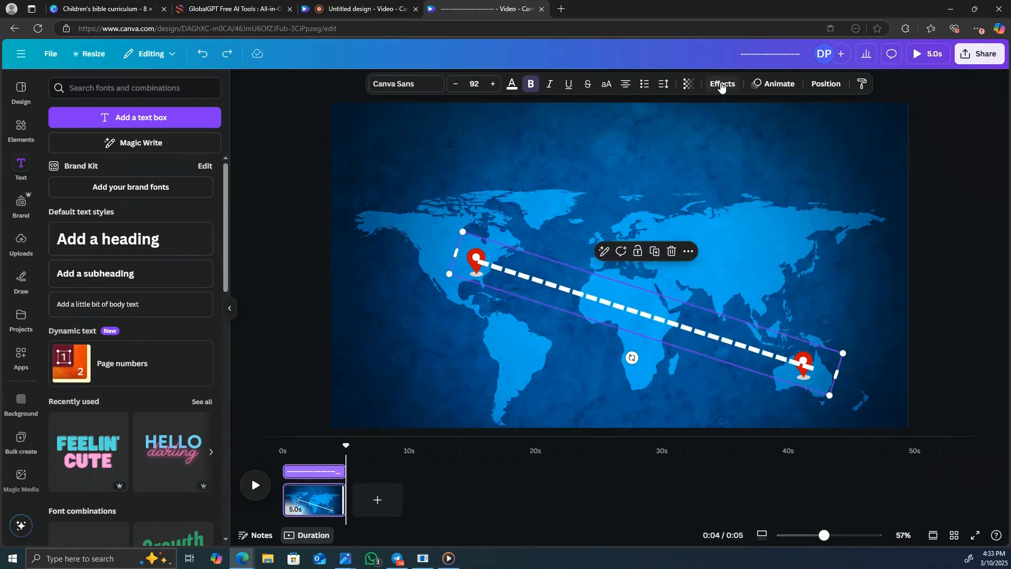
Step: Apply the Curve shape effect to the dashed line with a value of 32, and move it up so it arcs between the pins
{"action": "left_click", "coordinate": [721, 85]}
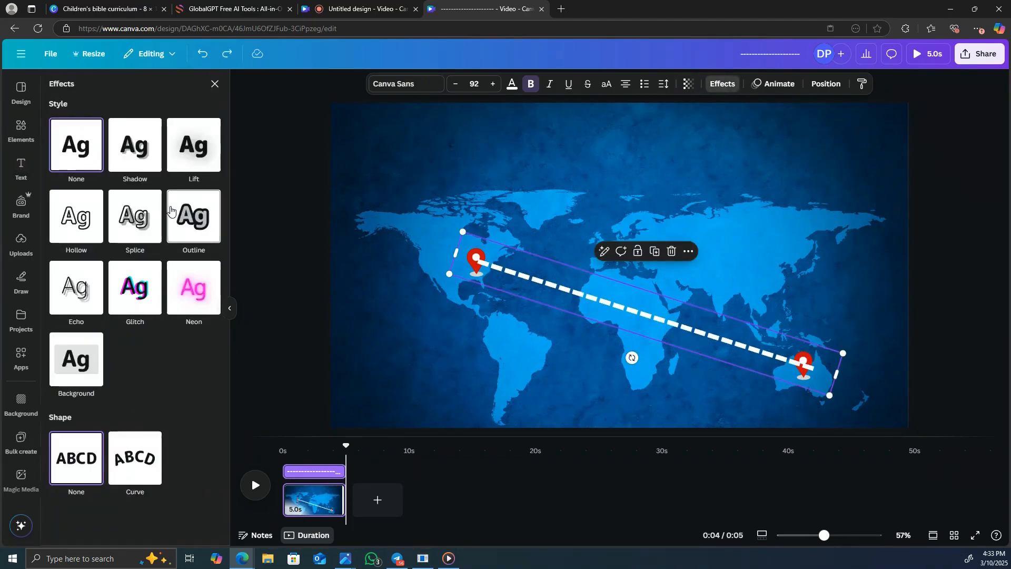
{"action": "left_click", "coordinate": [134, 464]}
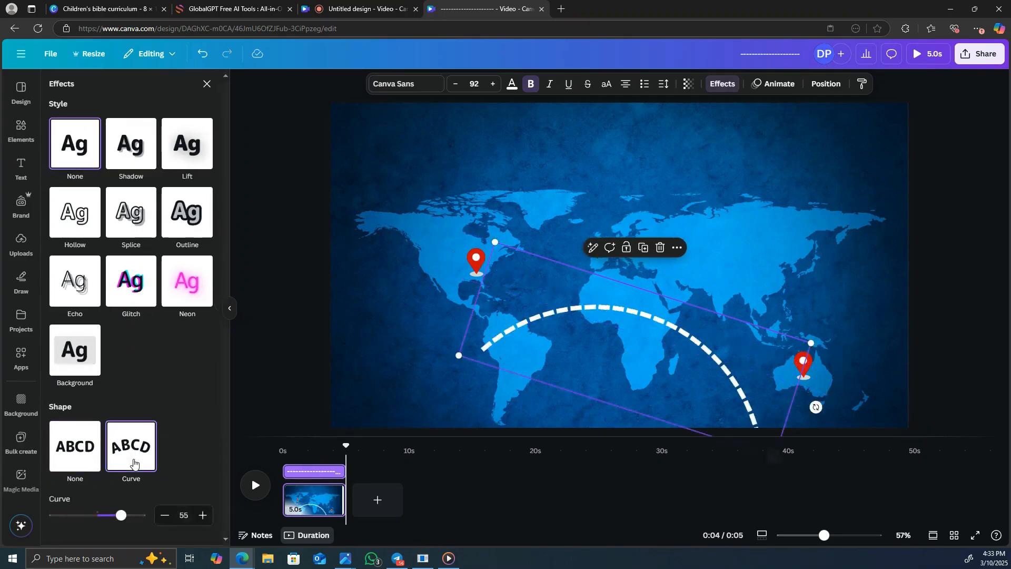
{"action": "left_click", "coordinate": [168, 514]}
{"action": "left_click", "coordinate": [166, 515]}
{"action": "left_click", "coordinate": [167, 514]}
{"action": "left_click", "coordinate": [167, 514]}
{"action": "left_click", "coordinate": [166, 515]}
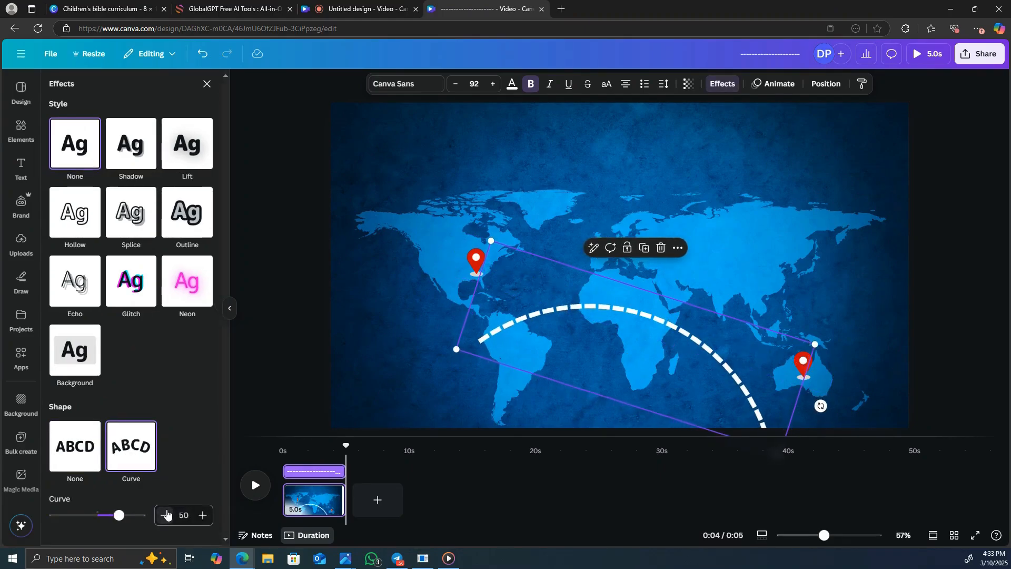
{"action": "left_click", "coordinate": [166, 514]}
{"action": "left_click", "coordinate": [167, 514]}
{"action": "left_click", "coordinate": [166, 514]}
{"action": "left_click", "coordinate": [167, 515]}
{"action": "left_click", "coordinate": [166, 515]}
{"action": "left_click", "coordinate": [166, 515]}
{"action": "left_click", "coordinate": [166, 514]}
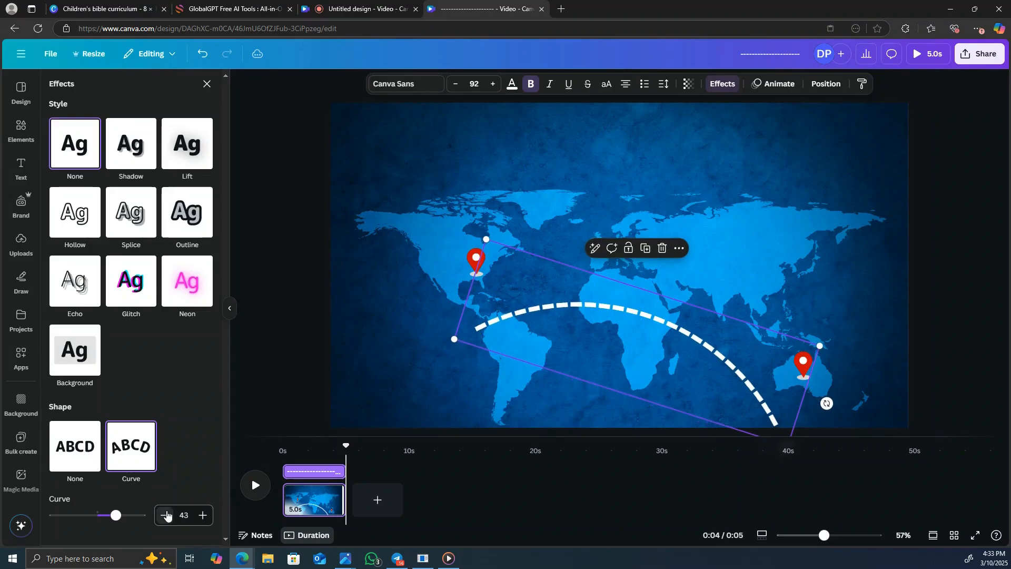
{"action": "left_click", "coordinate": [166, 515]}
{"action": "left_click", "coordinate": [166, 514]}
{"action": "left_click", "coordinate": [166, 515]}
{"action": "left_click", "coordinate": [167, 515]}
{"action": "left_click", "coordinate": [166, 515]}
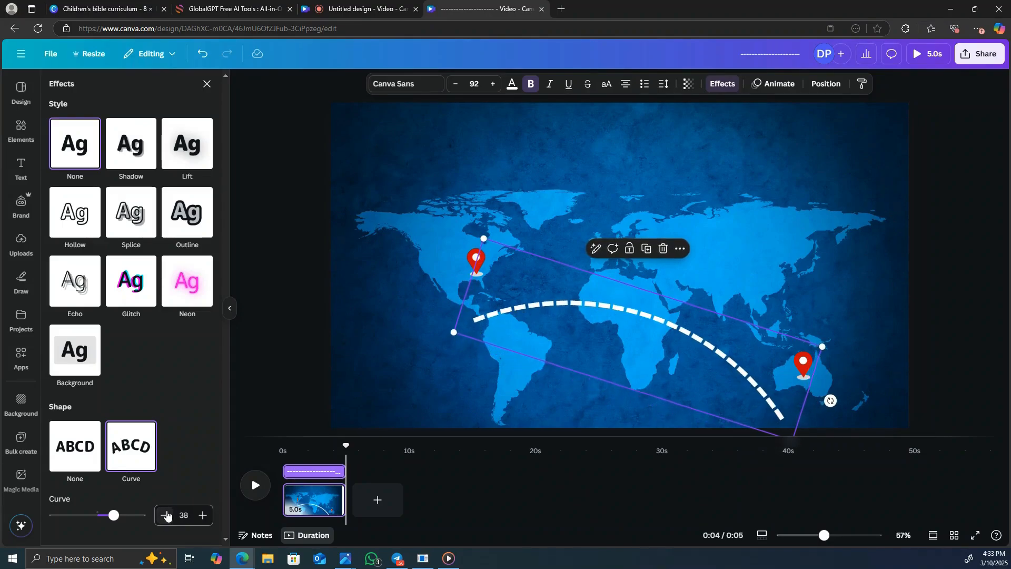
{"action": "left_click", "coordinate": [166, 514]}
{"action": "left_click", "coordinate": [166, 515]}
{"action": "left_click", "coordinate": [166, 514]}
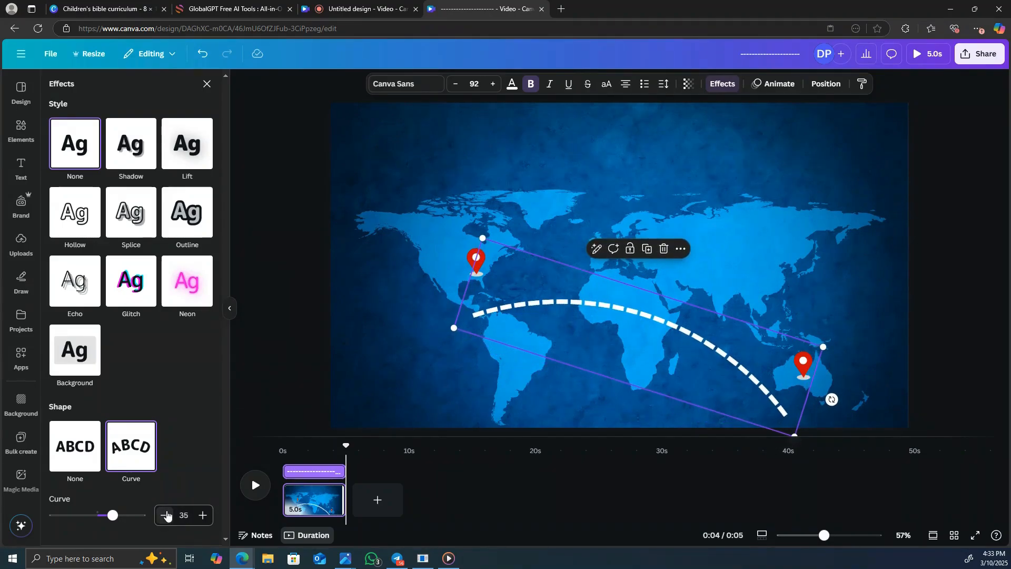
{"action": "left_click", "coordinate": [166, 515]}
{"action": "left_click", "coordinate": [166, 514]}
{"action": "left_click", "coordinate": [167, 515]}
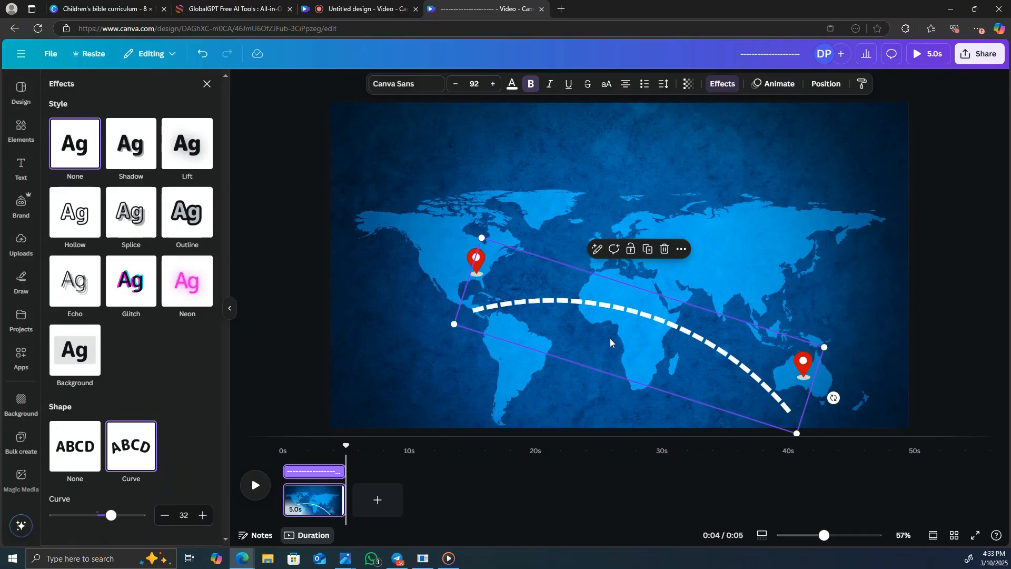
{"action": "left_click_drag", "start_coordinate": [610, 332], "coordinate": [617, 296]}
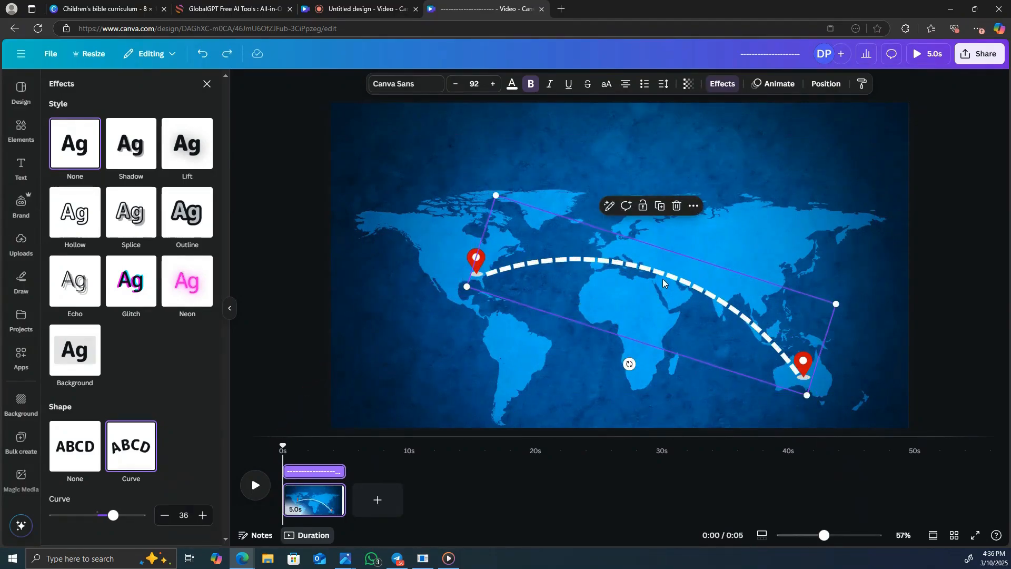
Step: Move the dashed line's layer below both location pins but above the map image
{"action": "right_click", "coordinate": [663, 279]}
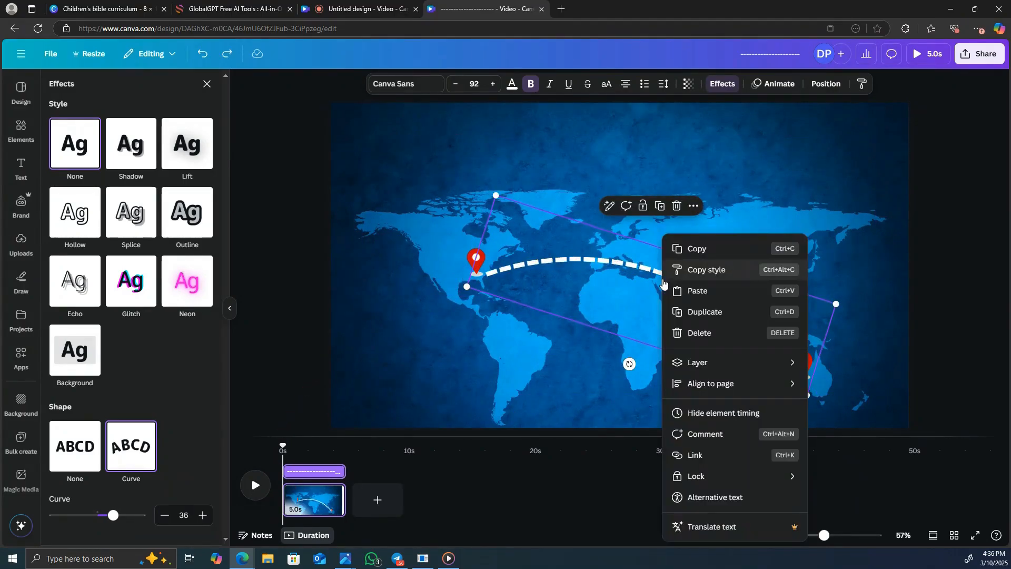
{"action": "mouse_move", "coordinate": [701, 362]}
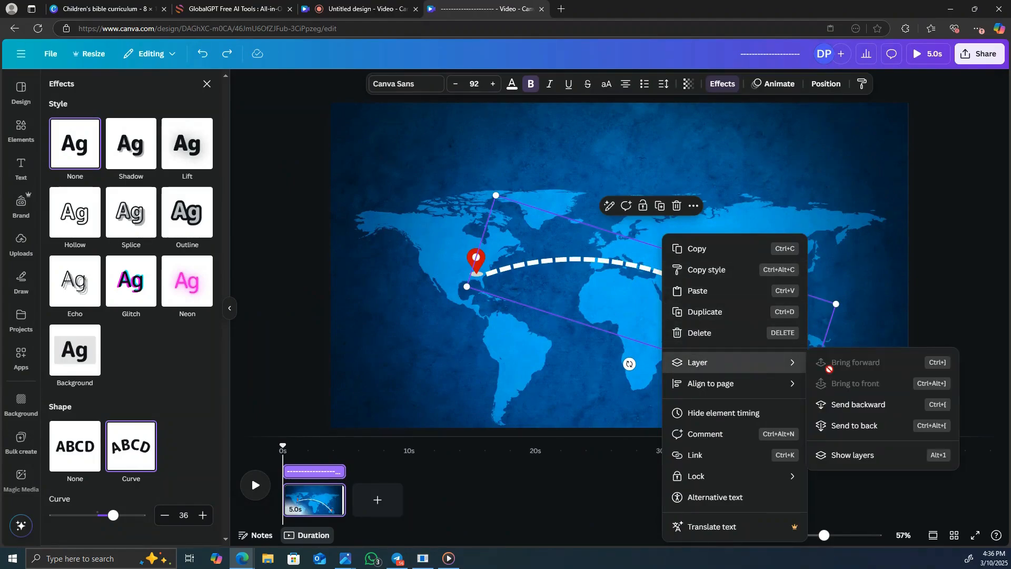
{"action": "left_click", "coordinate": [868, 457]}
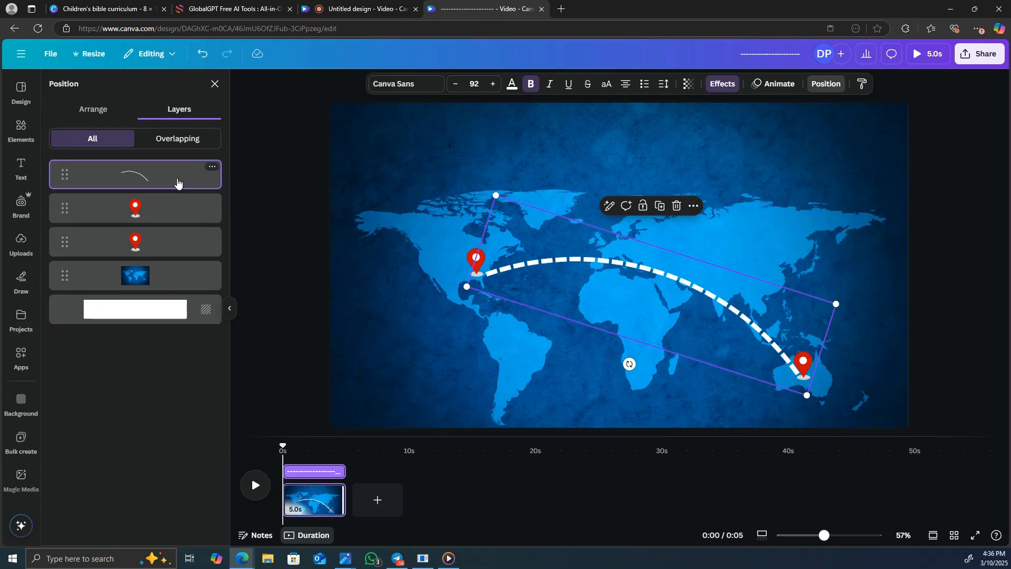
{"action": "left_click_drag", "start_coordinate": [176, 178], "coordinate": [178, 264]}
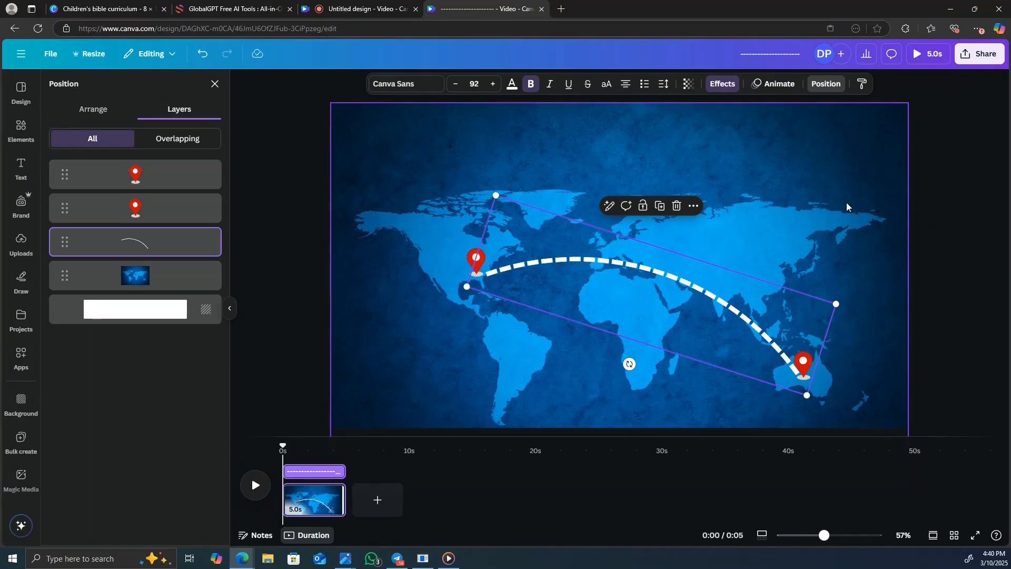
{"action": "left_click", "coordinate": [837, 196]}
Step: Apply the Pop animation to the United States pin
{"action": "left_click", "coordinate": [476, 264]}
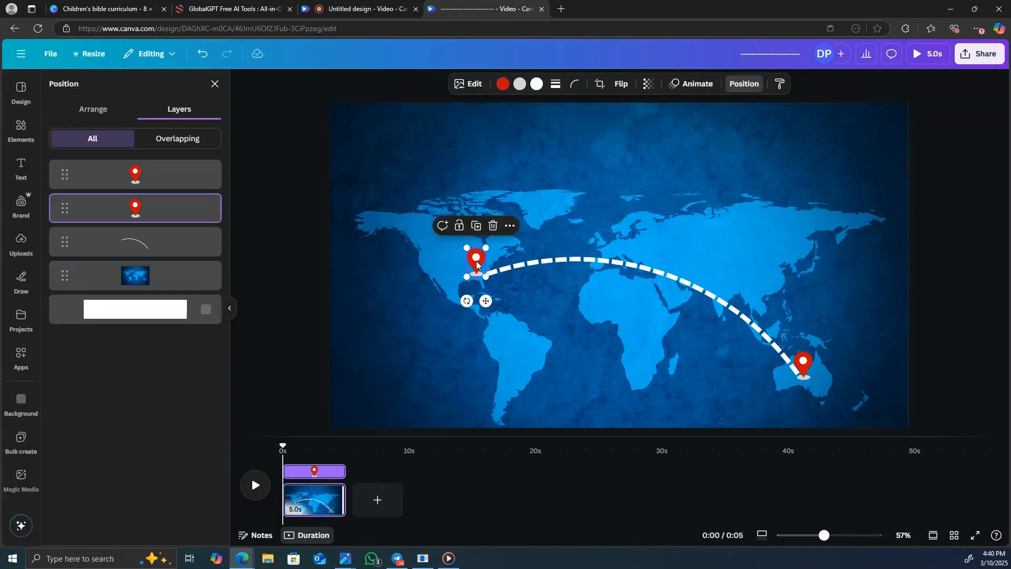
{"action": "left_click", "coordinate": [693, 85]}
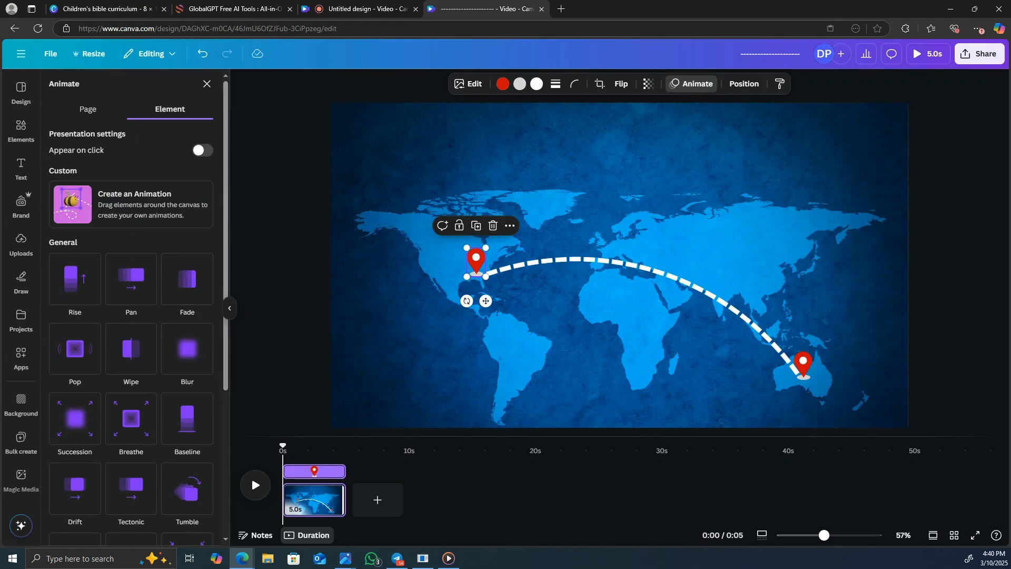
{"action": "left_click", "coordinate": [76, 349]}
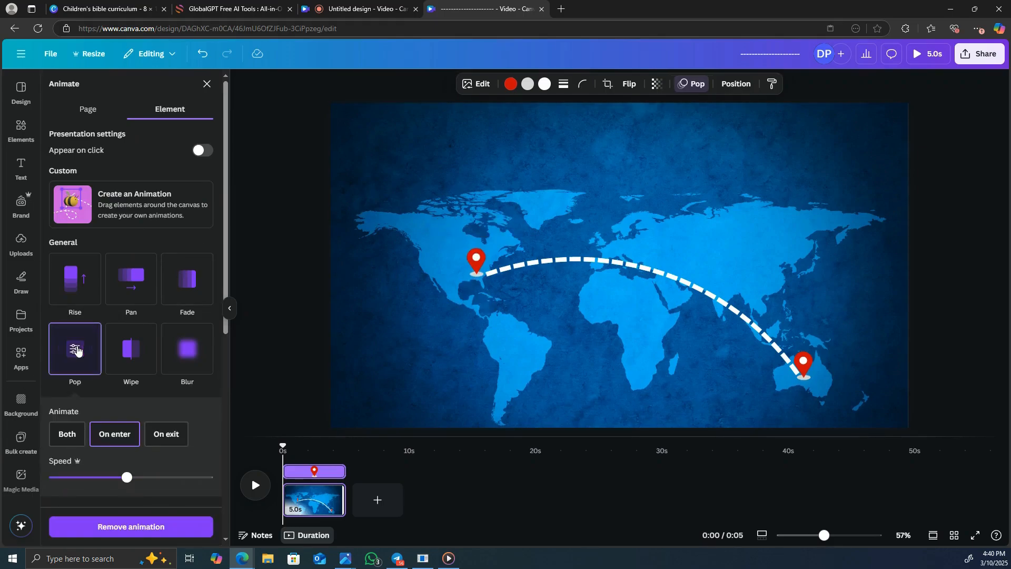
Step: Apply the Pop animation to the Australia pin
{"action": "left_click", "coordinate": [807, 364]}
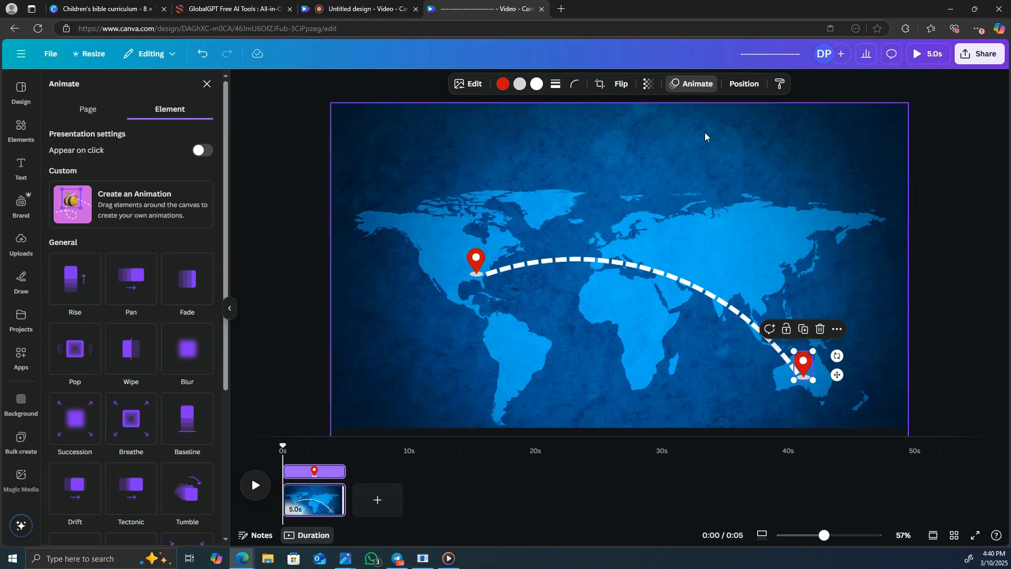
{"action": "left_click", "coordinate": [702, 84]}
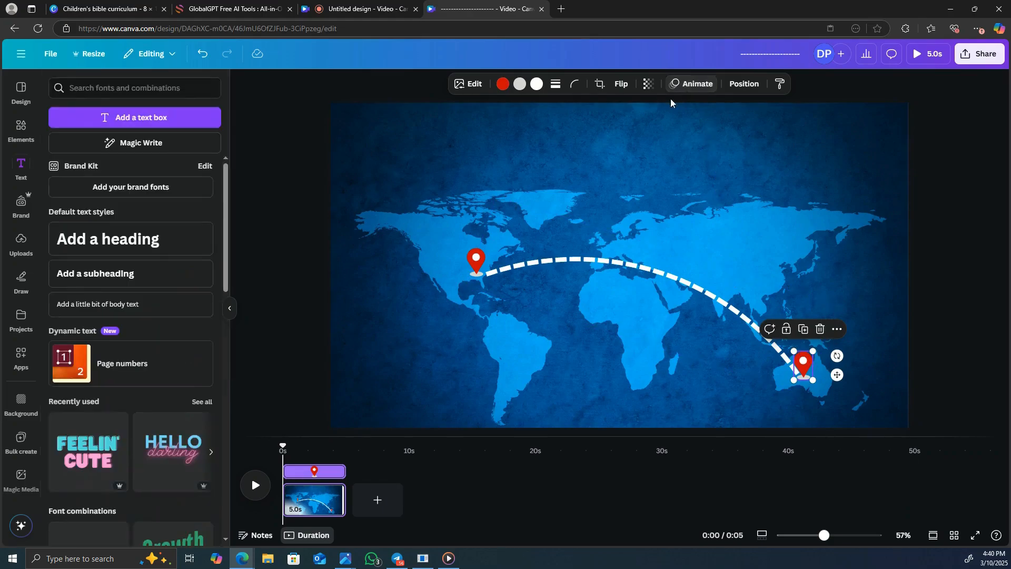
{"action": "left_click", "coordinate": [685, 88]}
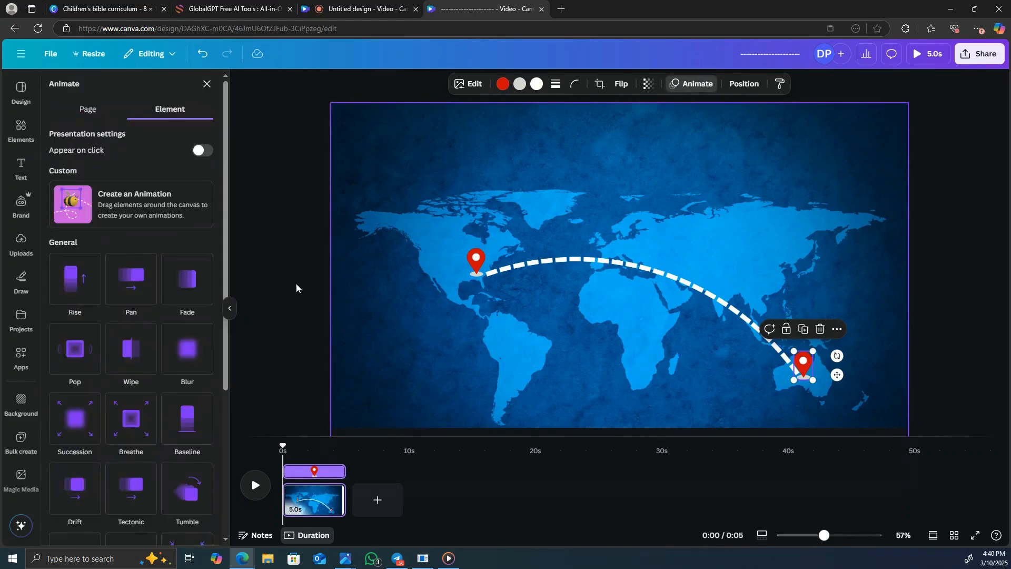
{"action": "left_click", "coordinate": [86, 357]}
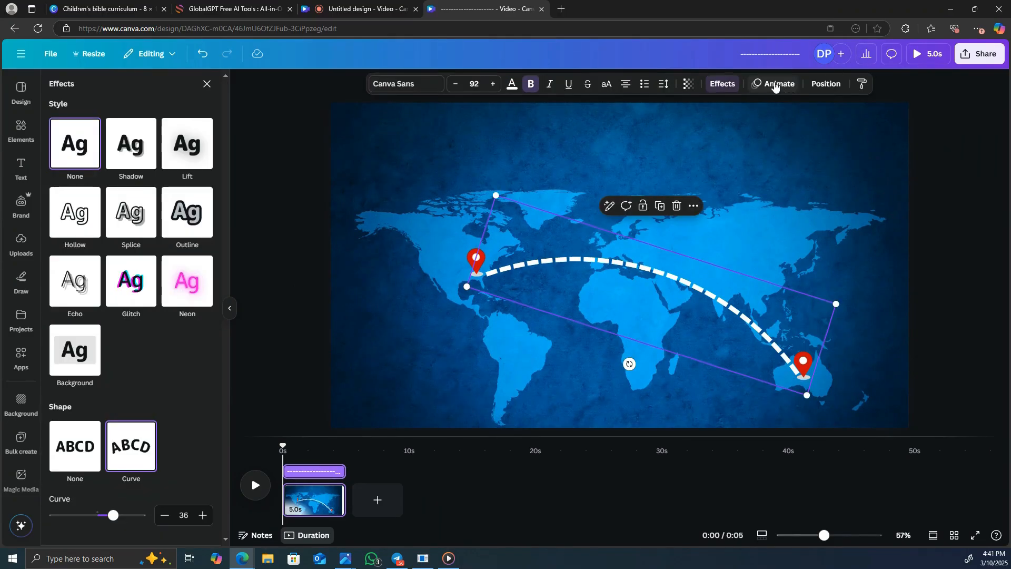
Step: Apply the Wipe animation to the curved dashed line
{"action": "left_click", "coordinate": [775, 86]}
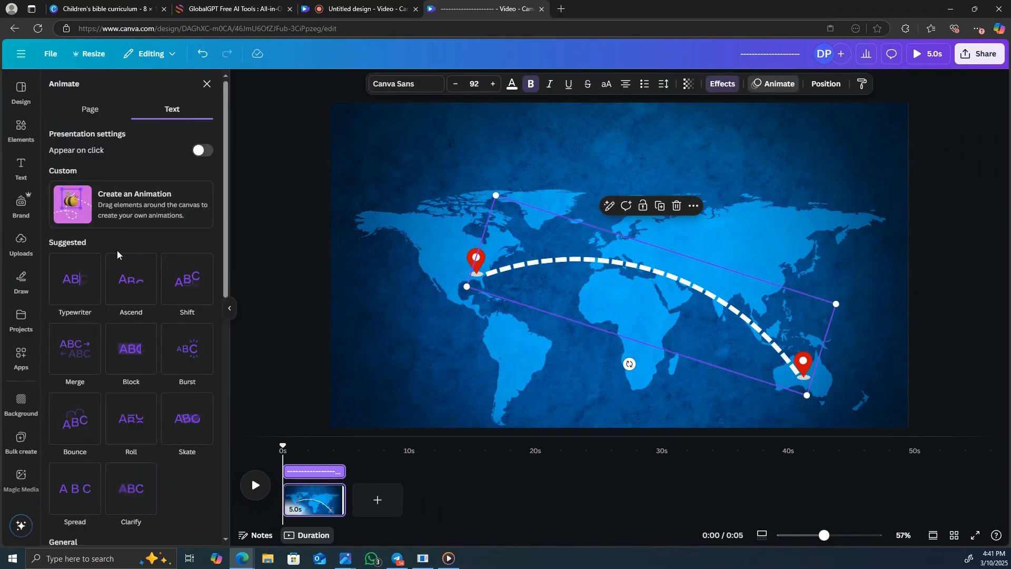
{"action": "scroll", "coordinate": [117, 251], "scroll_direction": "down", "scroll_amount": 5}
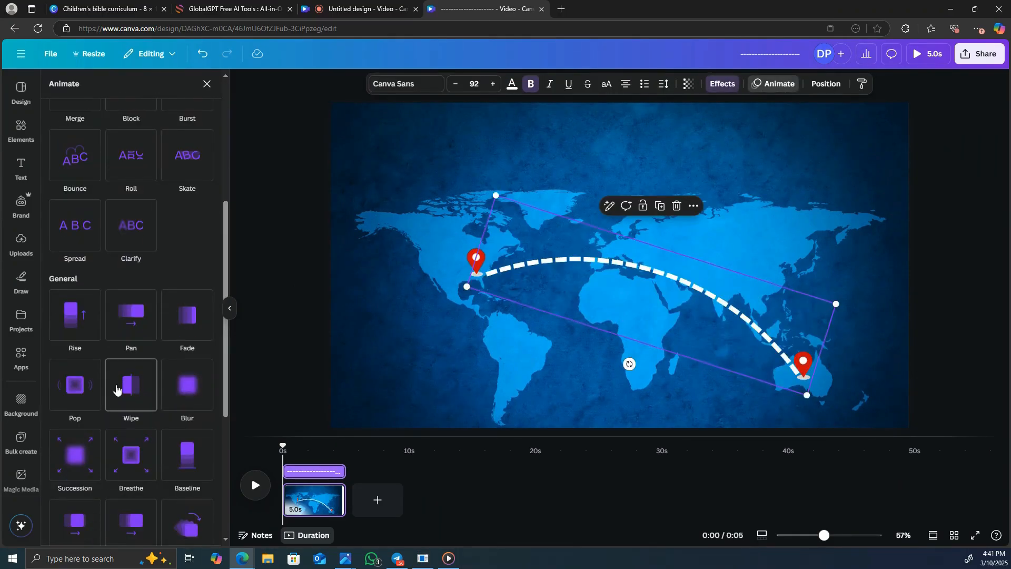
{"action": "left_click", "coordinate": [119, 389]}
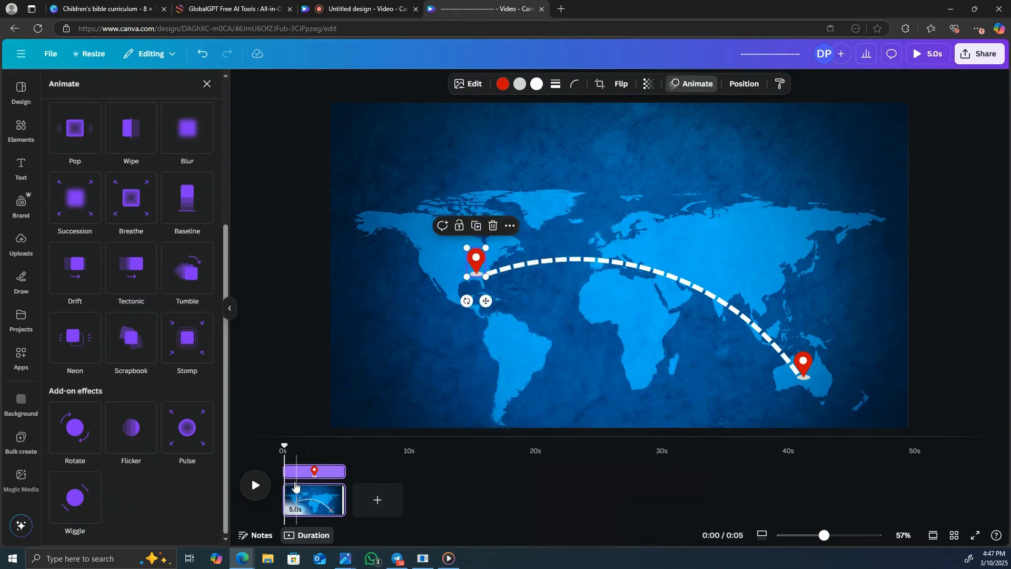
Step: Delay the United States pin slightly, start the dashed line at about 0.9 s, and preview the video from the beginning
{"action": "left_click_drag", "start_coordinate": [285, 471], "coordinate": [295, 473]}
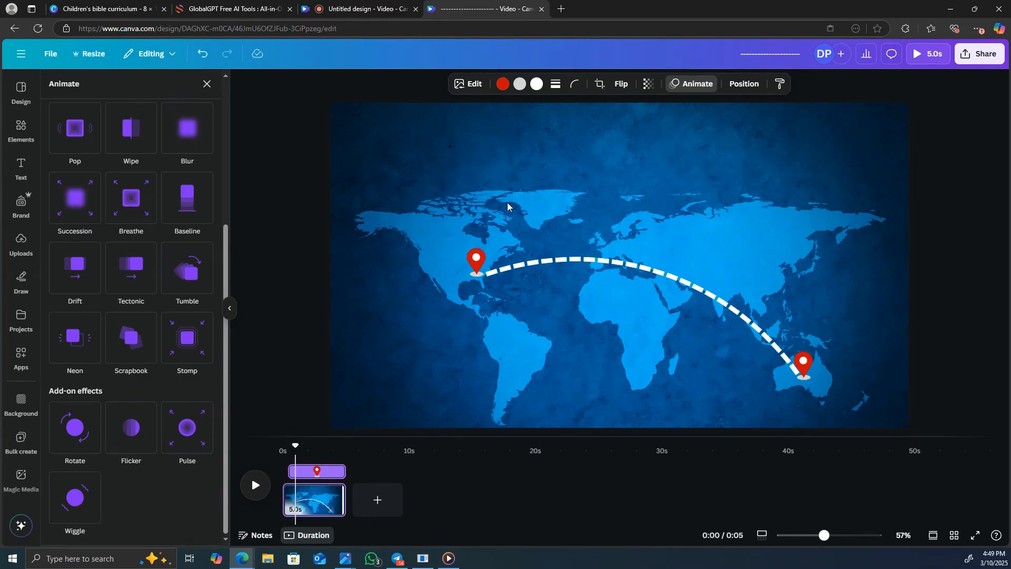
{"action": "left_click", "coordinate": [557, 261]}
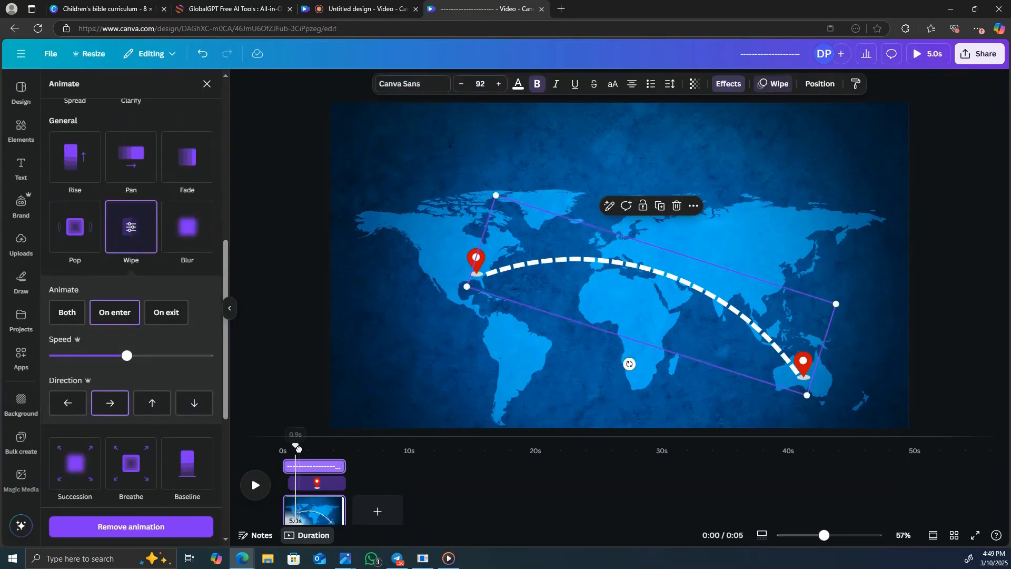
{"action": "mouse_move", "coordinate": [300, 448]}
{"action": "left_mouse_down"}
{"action": "mouse_move", "coordinate": [310, 447]}
{"action": "mouse_move", "coordinate": [296, 465]}
{"action": "mouse_move", "coordinate": [309, 466]}
{"action": "left_mouse_up"}
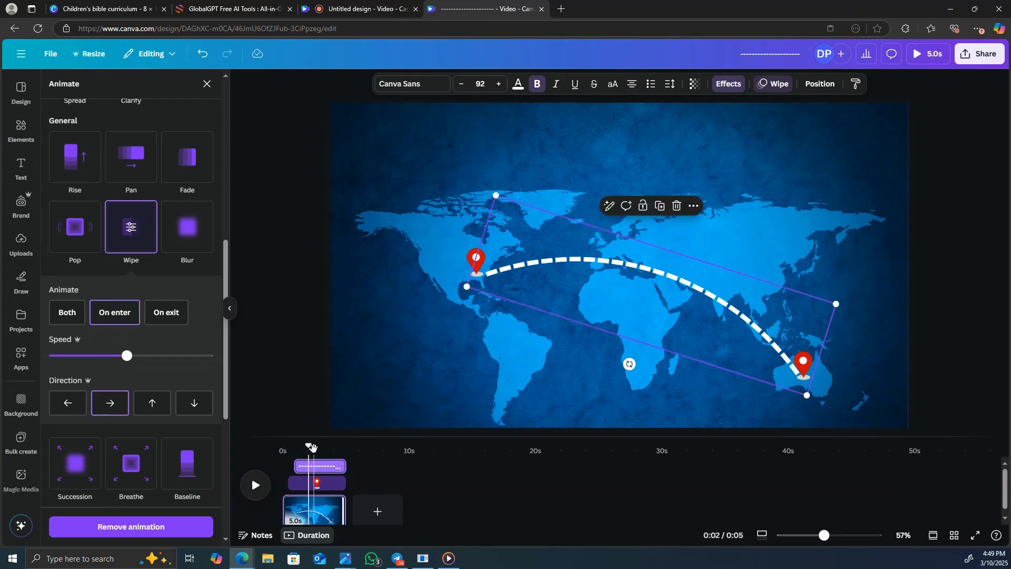
{"action": "left_click_drag", "start_coordinate": [310, 451], "coordinate": [278, 456]}
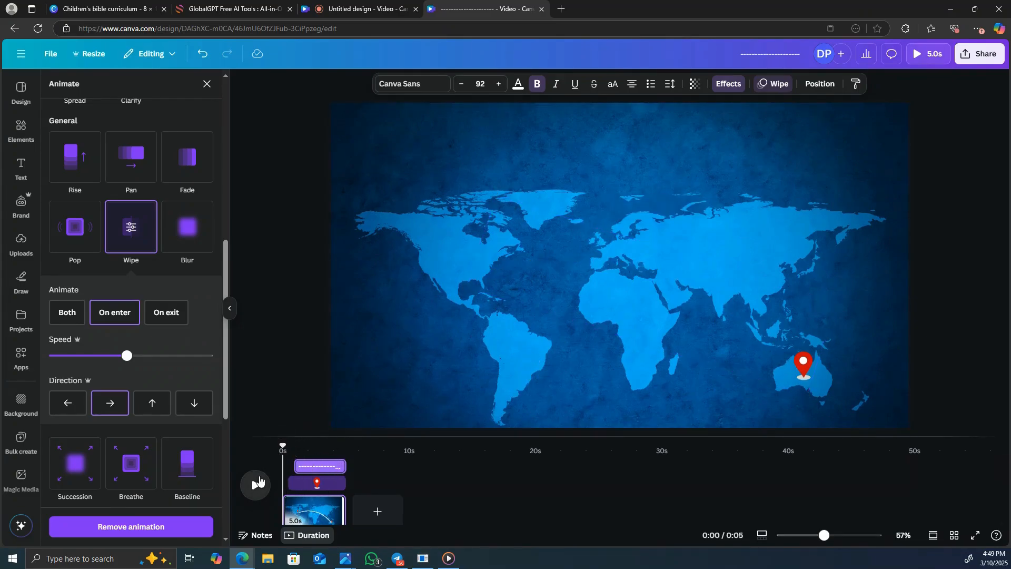
{"action": "left_click", "coordinate": [256, 485]}
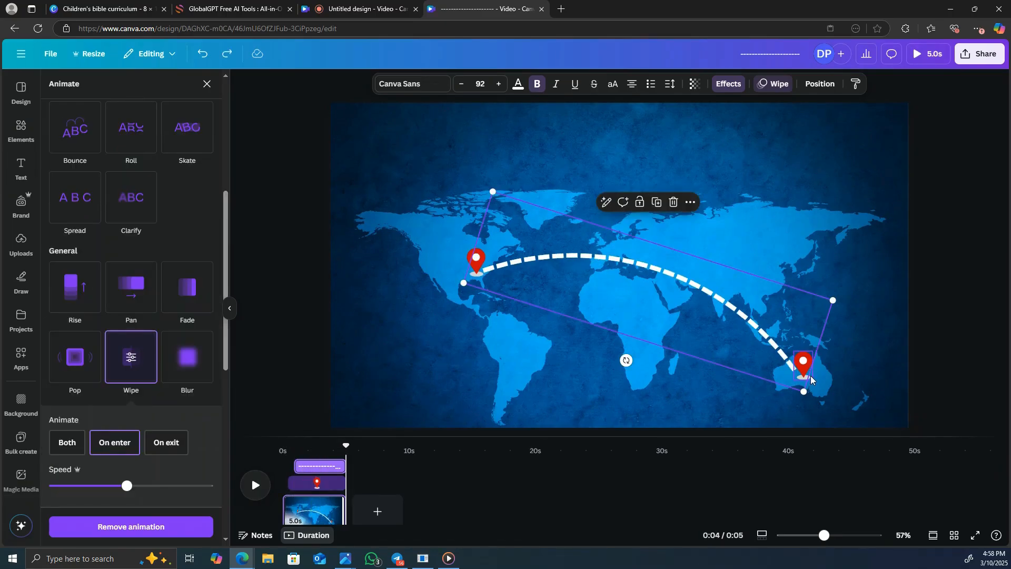
Step: Trim the start of the Australia pin's timing so that it appears after the dashed line starts
{"action": "left_click", "coordinate": [806, 372]}
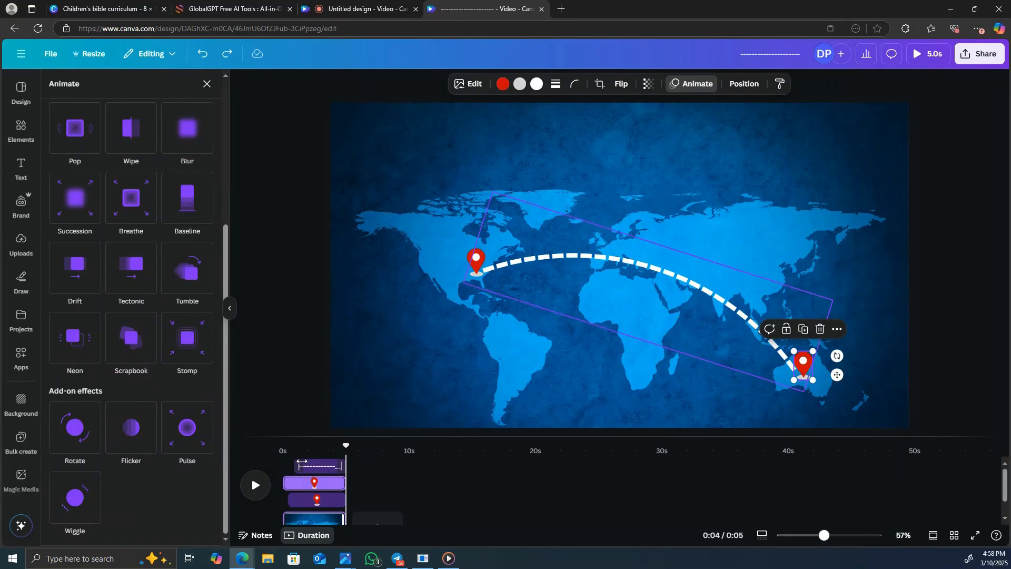
{"action": "left_click_drag", "start_coordinate": [303, 465], "coordinate": [307, 466]}
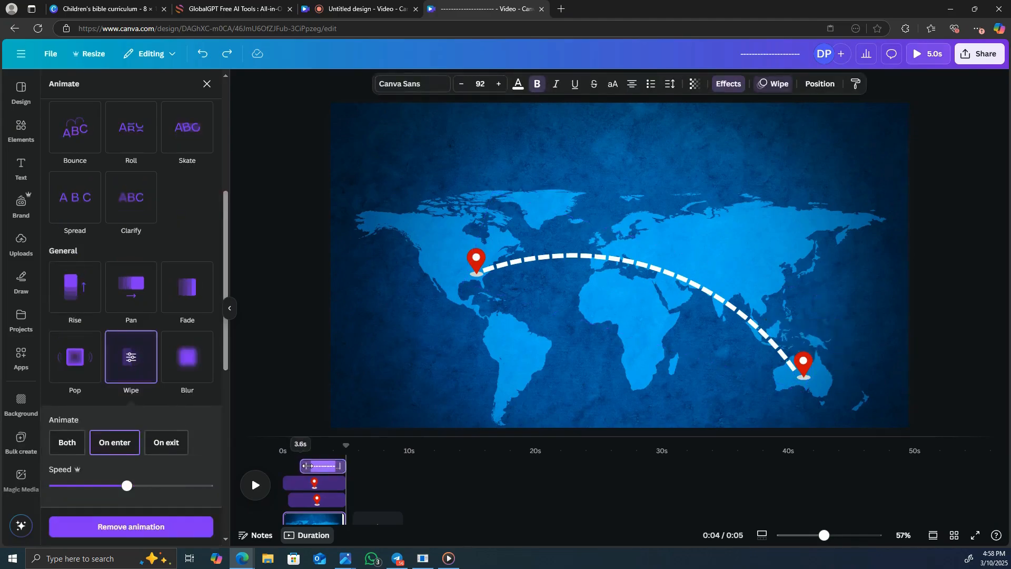
{"action": "left_click_drag", "start_coordinate": [308, 466], "coordinate": [327, 487]}
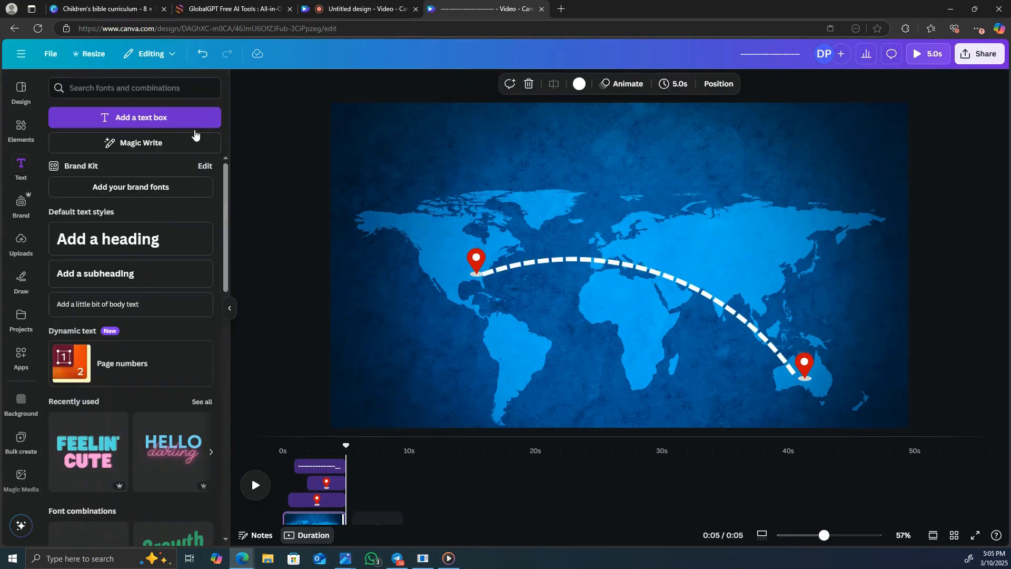
Step: Add a heading text box to the map and replace its placeholder text with "USA"
{"action": "left_click", "coordinate": [146, 240]}
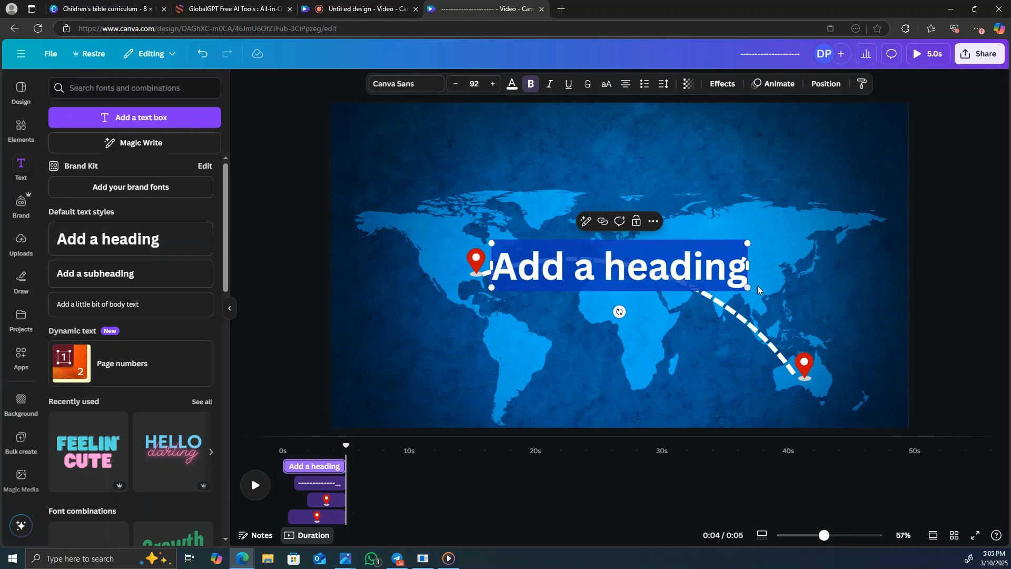
{"action": "left_click", "coordinate": [743, 277]}
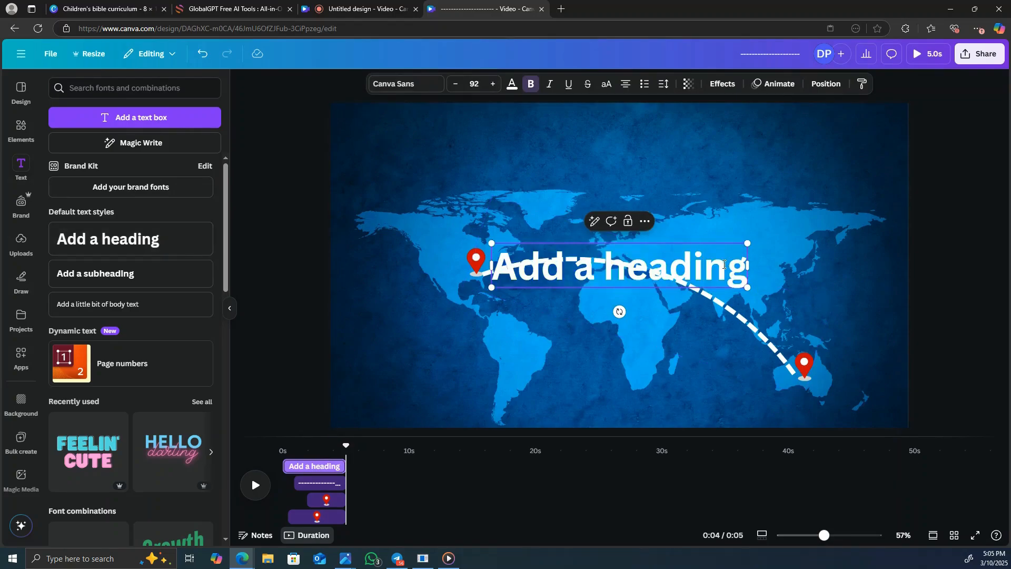
{"action": "left_click", "coordinate": [730, 273]}
{"action": "key", "text": "BackSpace"}
{"action": "key", "text": "BackSpace"}
{"action": "key", "text": "BackSpace"}
{"action": "key", "text": "BackSpace"}
{"action": "key", "text": "BackSpace"}
{"action": "key", "text": "BackSpace"}
{"action": "key", "text": "BackSpace"}
{"action": "key", "text": "BackSpace"}
{"action": "key", "text": "BackSpace"}
{"action": "key", "text": "BackSpace"}
{"action": "key", "text": "BackSpace"}
{"action": "key", "text": "BackSpace"}
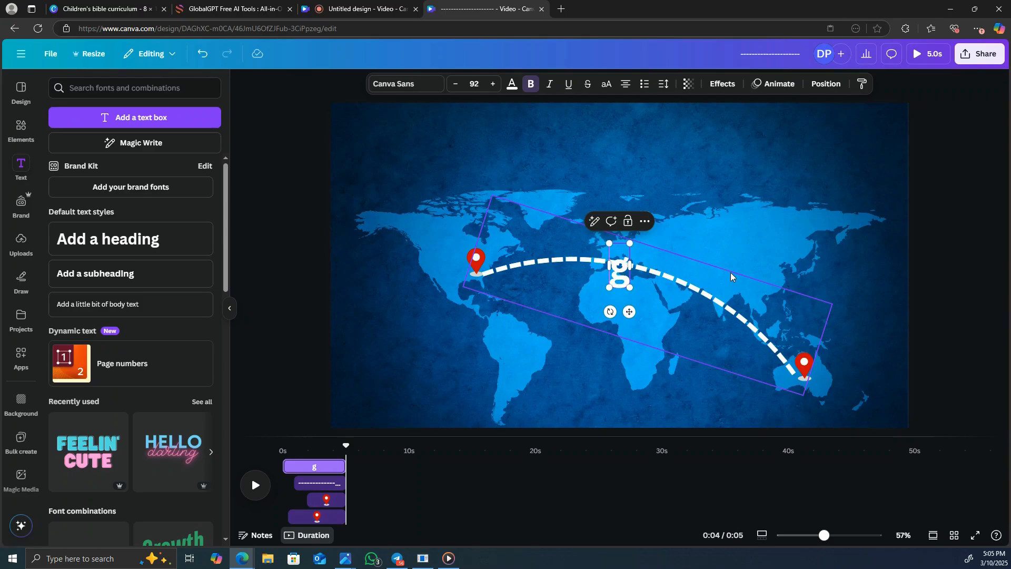
{"action": "type", "text": "USA"}
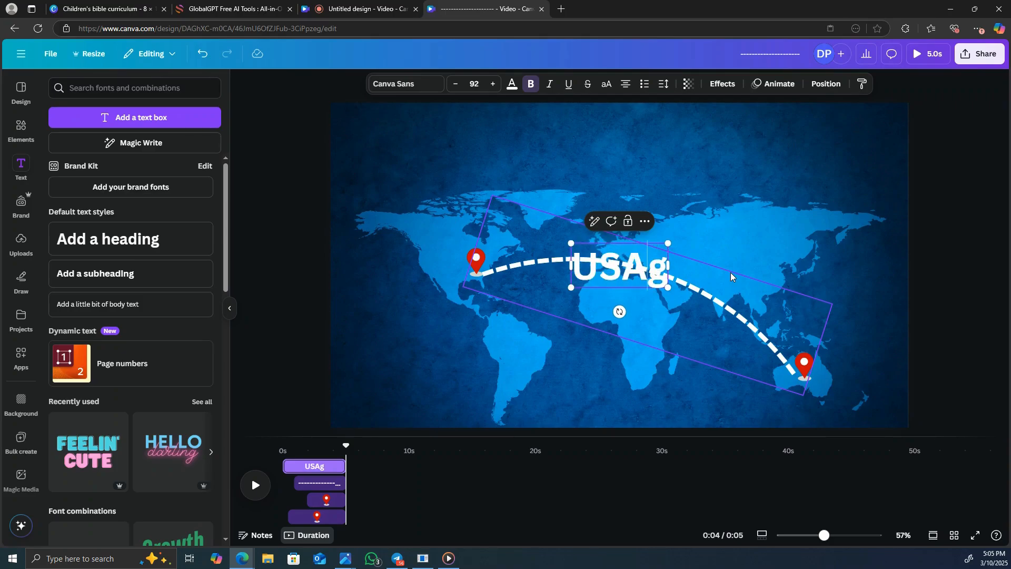
{"action": "key", "text": "Delete"}
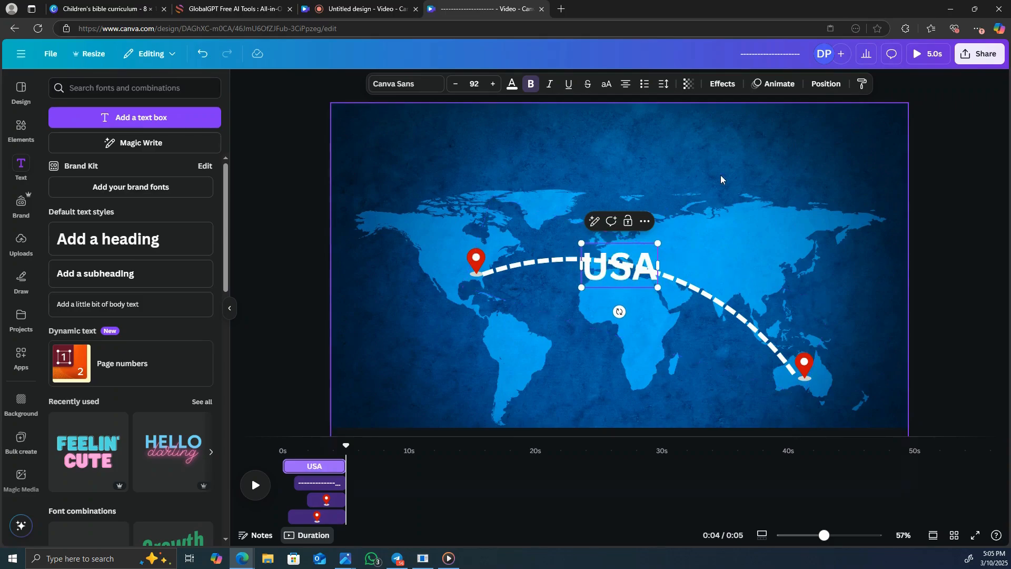
Step: Shrink the USA label to a font size of about 50 and place it over the United States, directly beside the pin
{"action": "left_click", "coordinate": [870, 156]}
{"action": "left_click", "coordinate": [610, 271]}
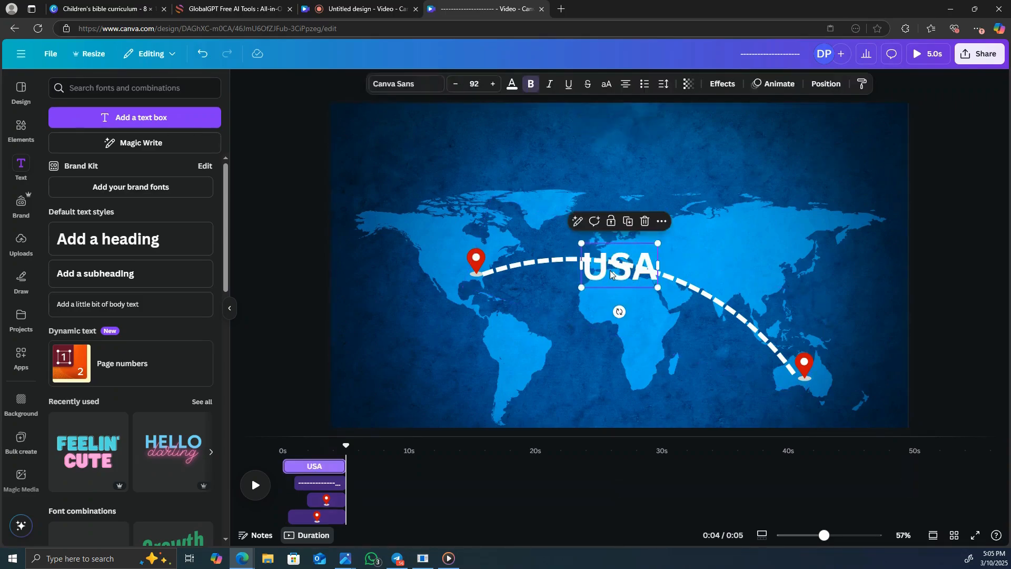
{"action": "left_click_drag", "start_coordinate": [602, 289], "coordinate": [476, 301]}
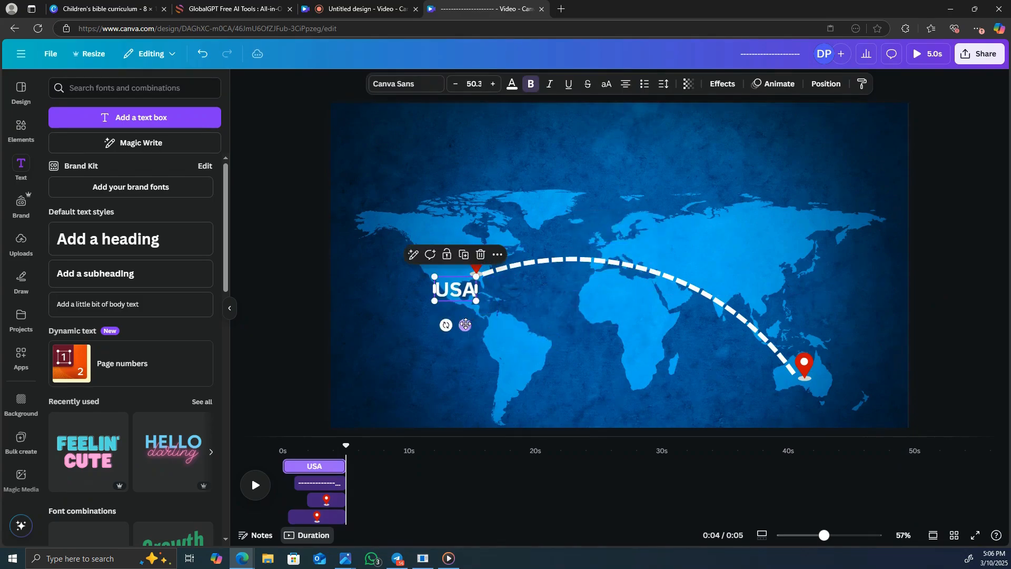
{"action": "left_click", "coordinate": [451, 311]}
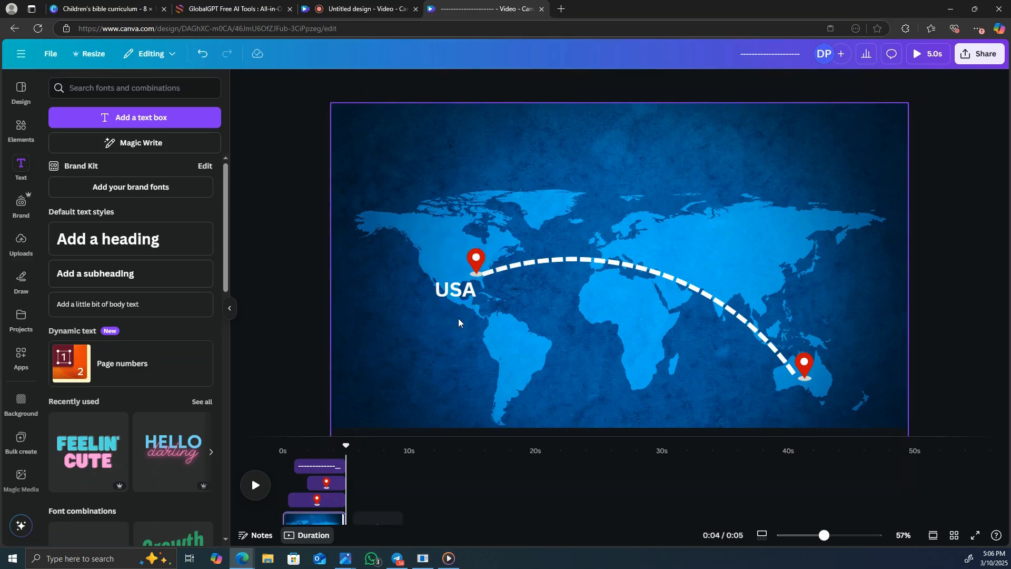
{"action": "left_click", "coordinate": [450, 290]}
{"action": "left_click_drag", "start_coordinate": [465, 325], "coordinate": [454, 305]}
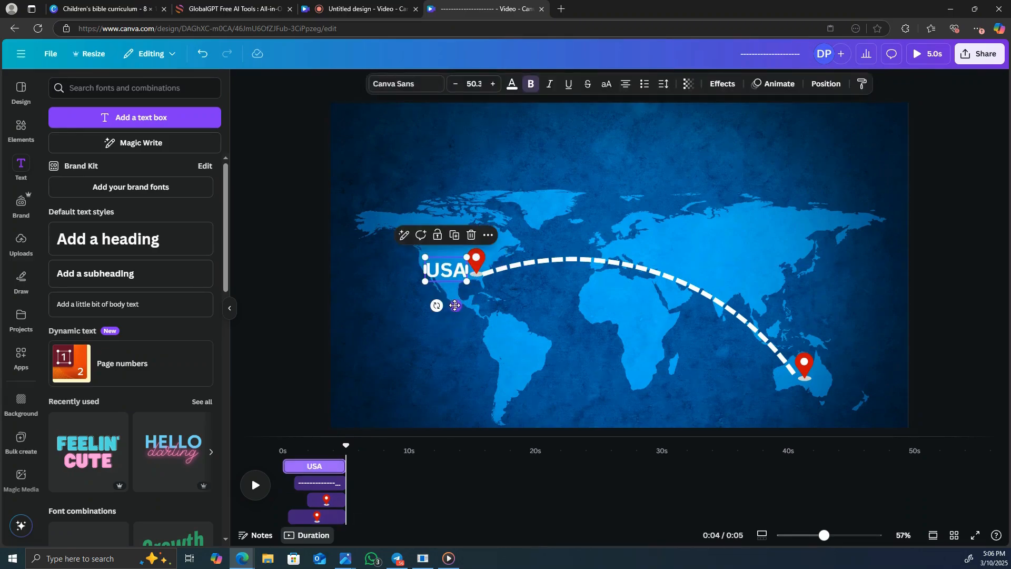
Step: Copy the USA label, paste it onto the map, and place the copy beside the Australia pin
{"action": "right_click", "coordinate": [439, 271]}
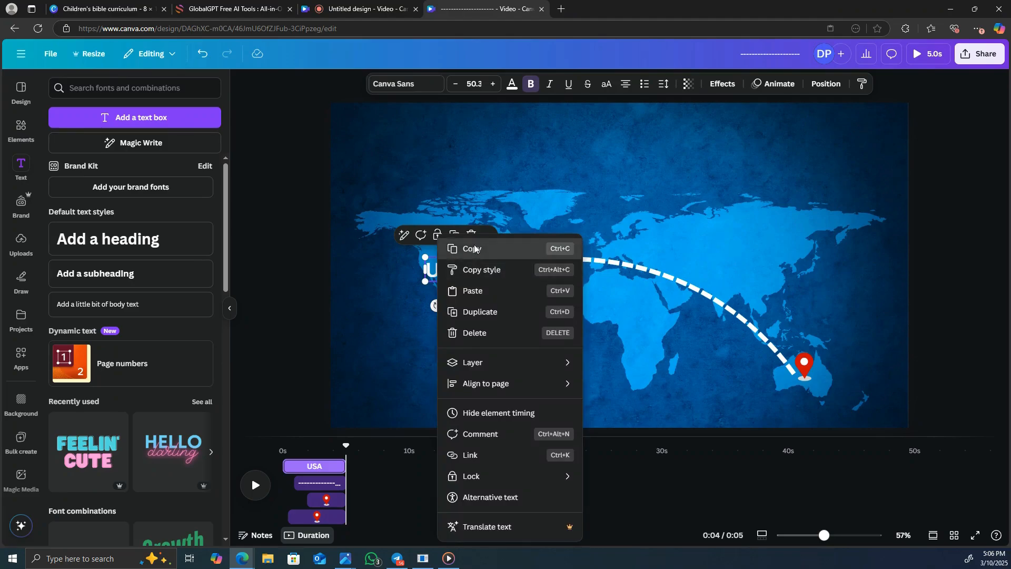
{"action": "left_click", "coordinate": [464, 249]}
{"action": "right_click", "coordinate": [815, 246]}
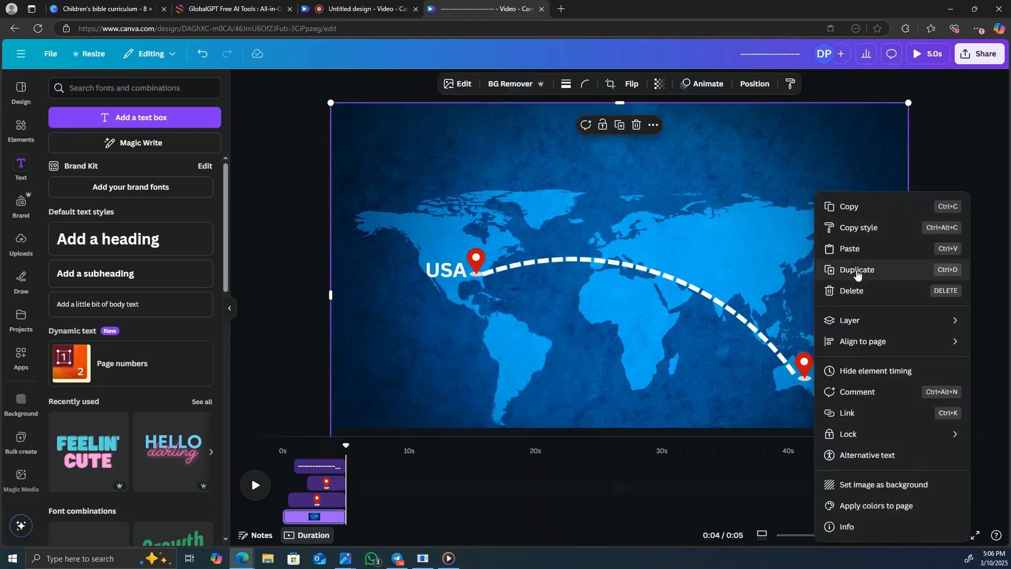
{"action": "left_click", "coordinate": [849, 248]}
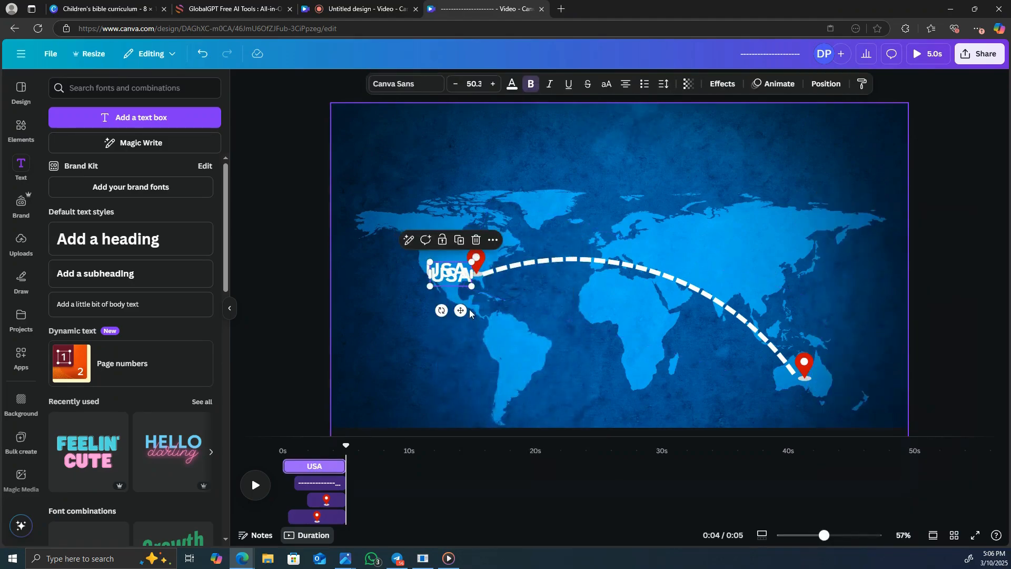
{"action": "left_click_drag", "start_coordinate": [460, 310], "coordinate": [842, 422]}
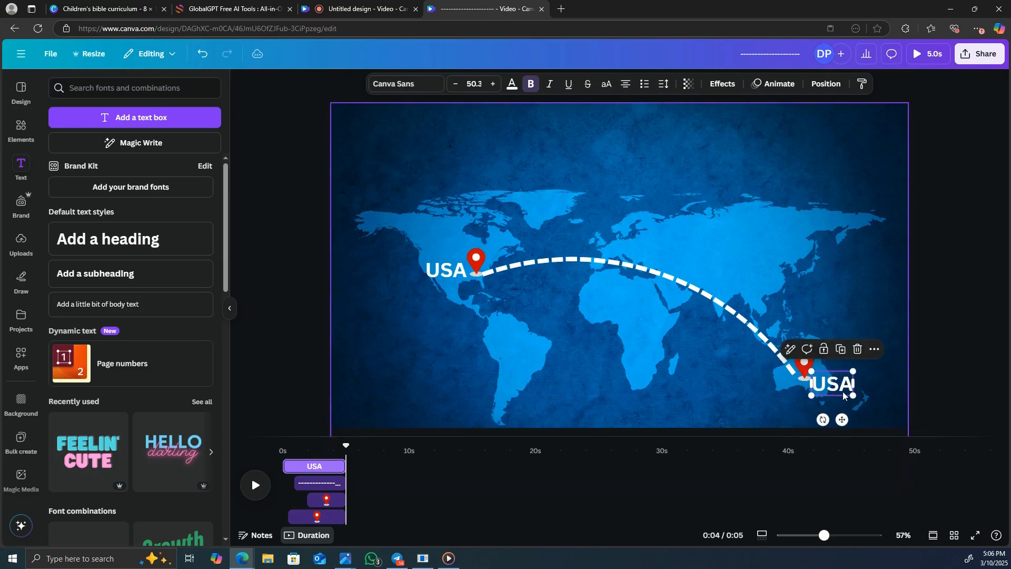
Step: Change the copied label's text to "AUSTRALIA" and preview the video from the beginning
{"action": "double_click", "coordinate": [844, 389]}
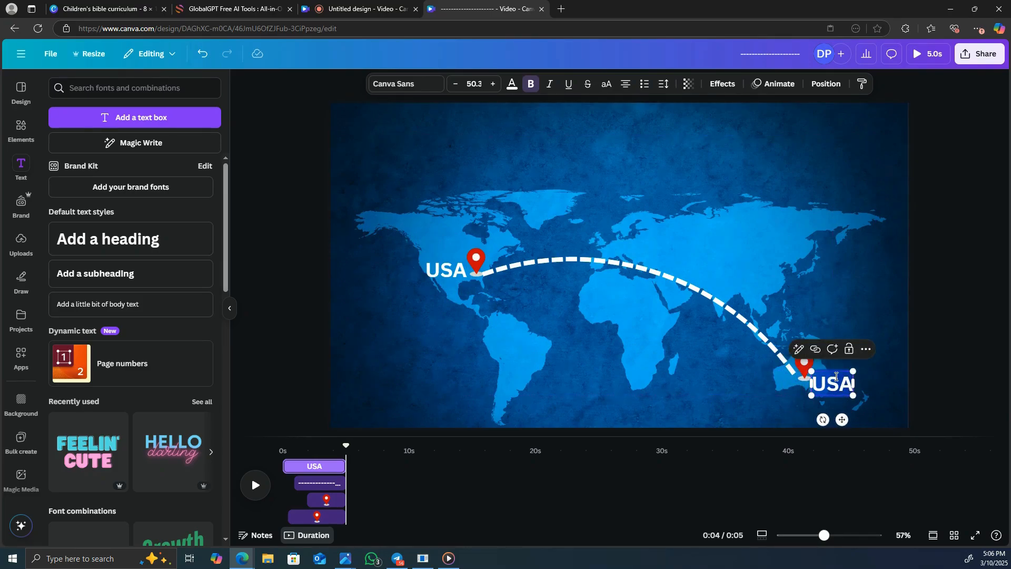
{"action": "type", "text": "AUSTRALIA"}
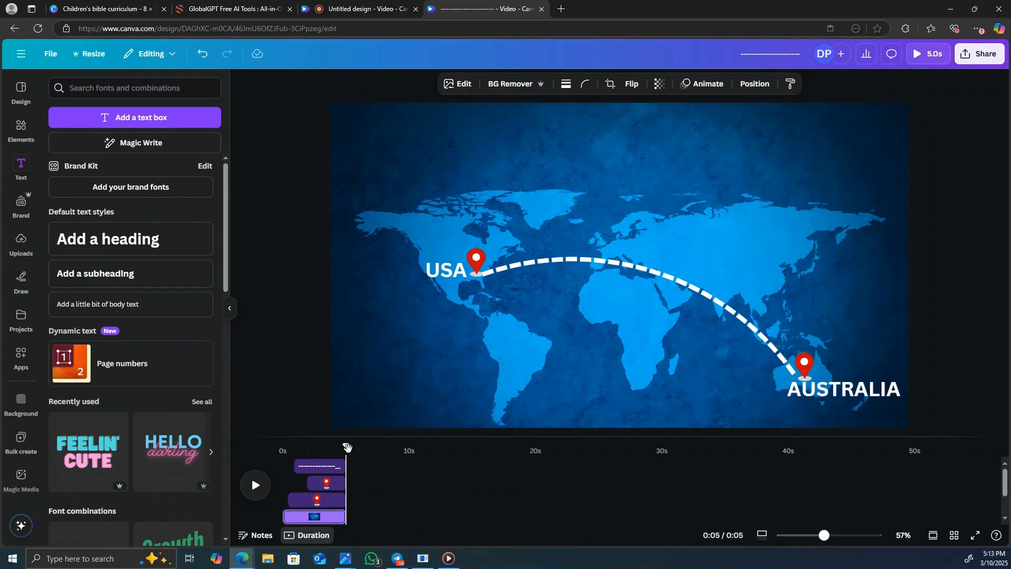
{"action": "left_click_drag", "start_coordinate": [347, 447], "coordinate": [275, 457]}
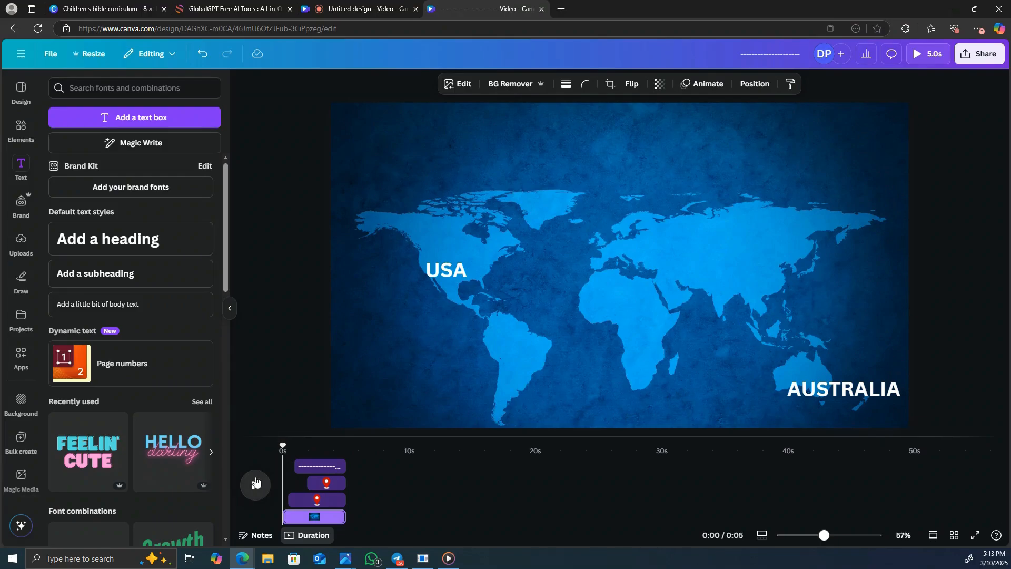
{"action": "left_click", "coordinate": [255, 483]}
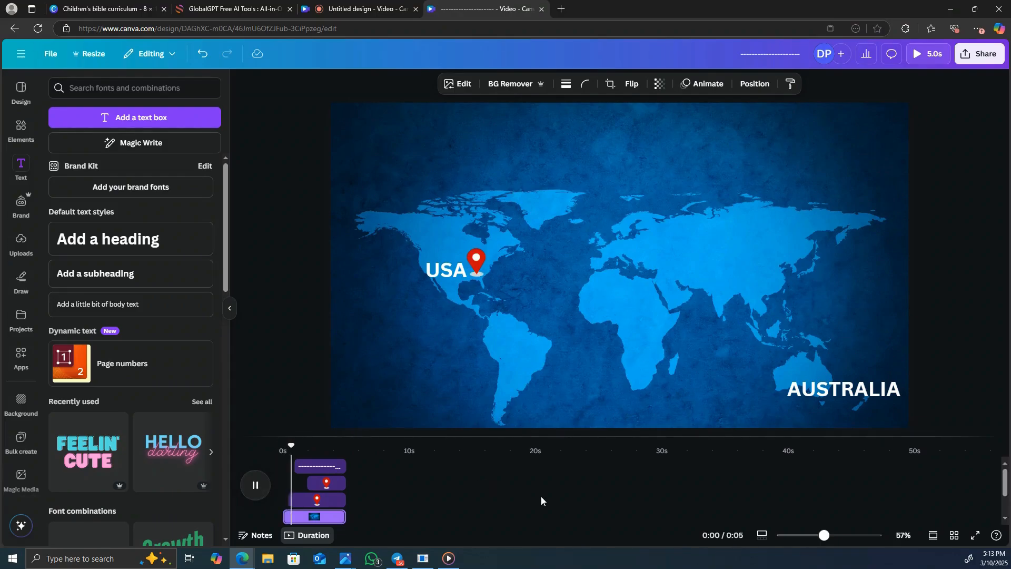